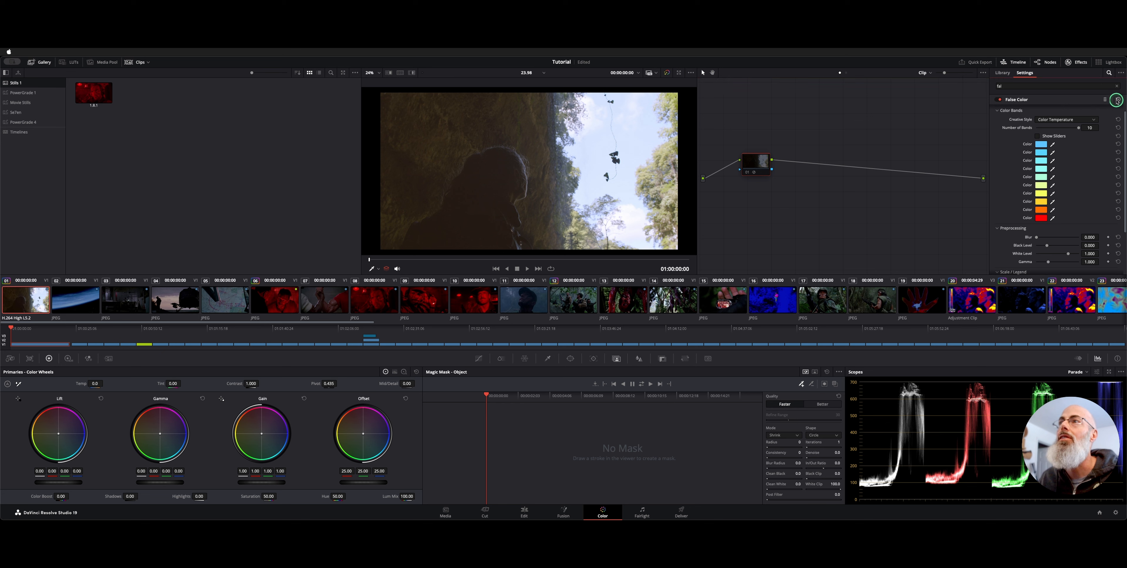
Remove the first clip's False Color effect, apply a fresh copy to its node and set the plugin mode to Creative.
click(1117, 100)
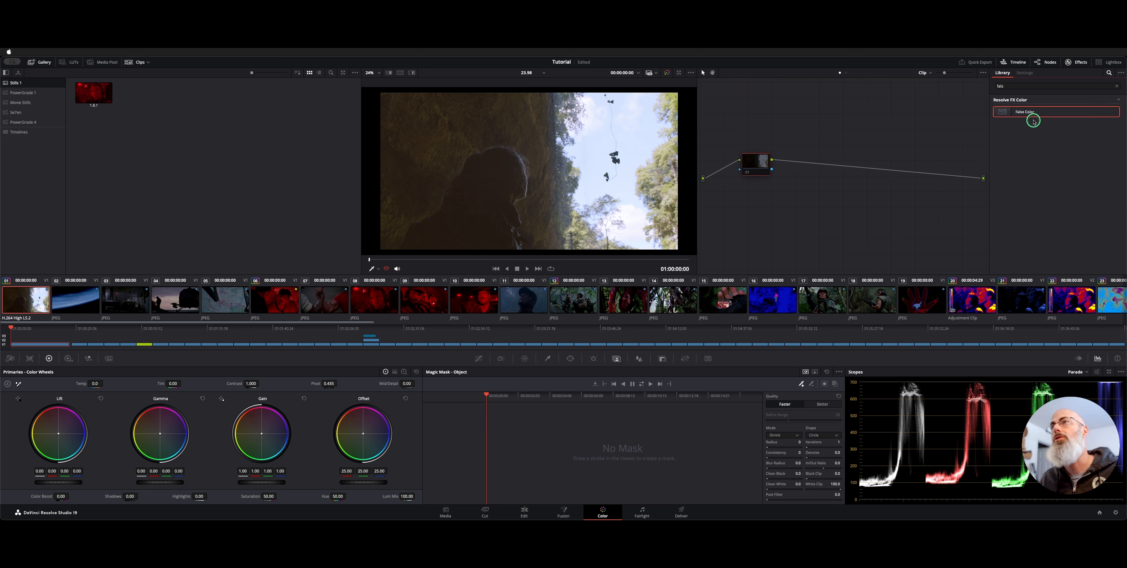
drag(1027, 114, 753, 160)
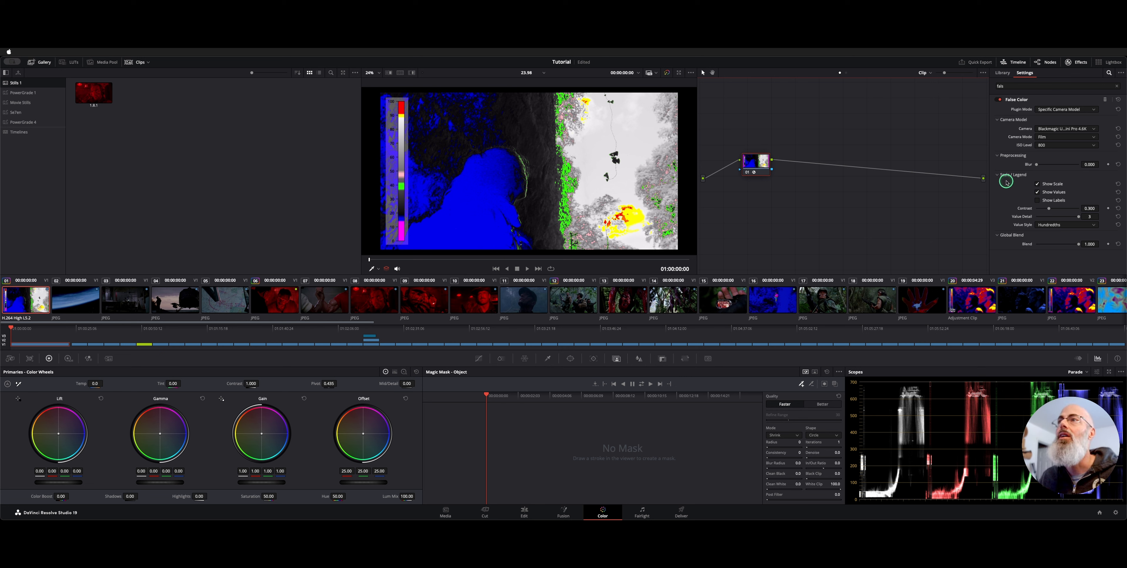
click(1067, 109)
click(1050, 132)
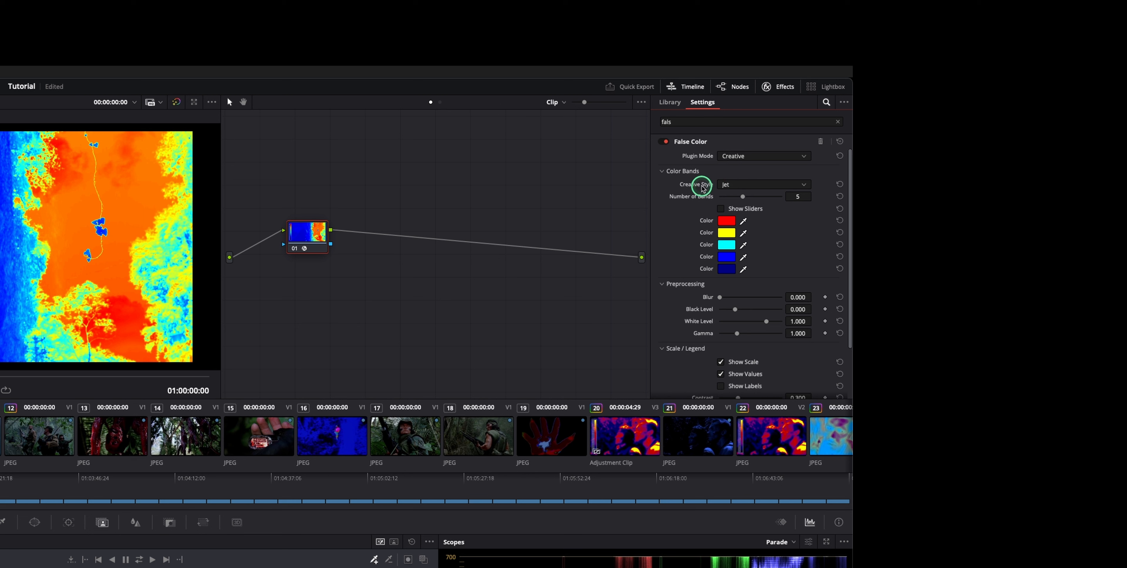
Try the Exposure Guide, Night Vision and Thermal creative styles in turn on the False Color effect.
click(1060, 131)
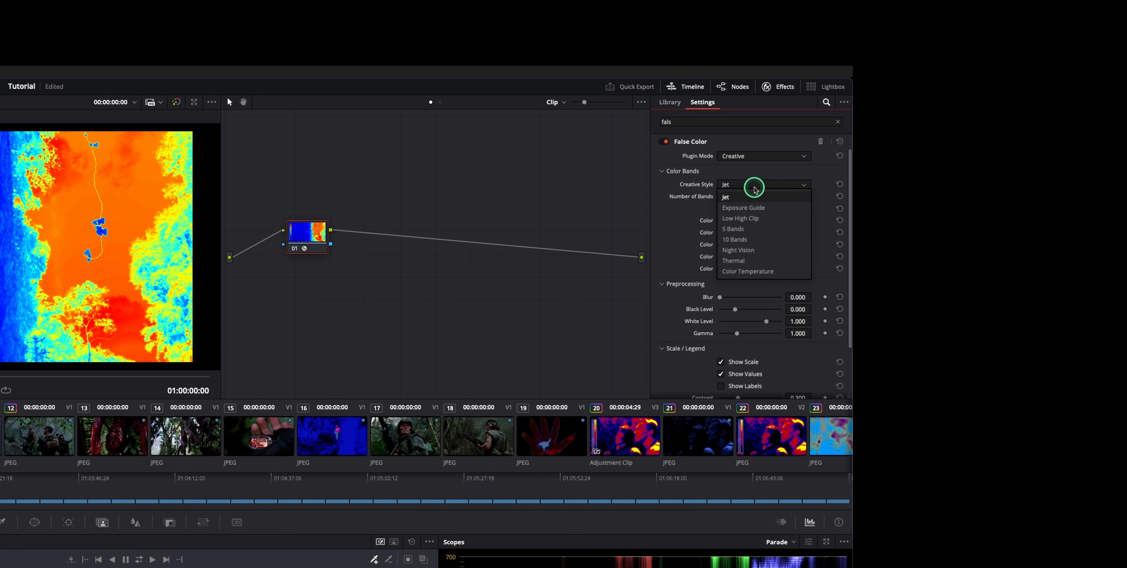
click(756, 207)
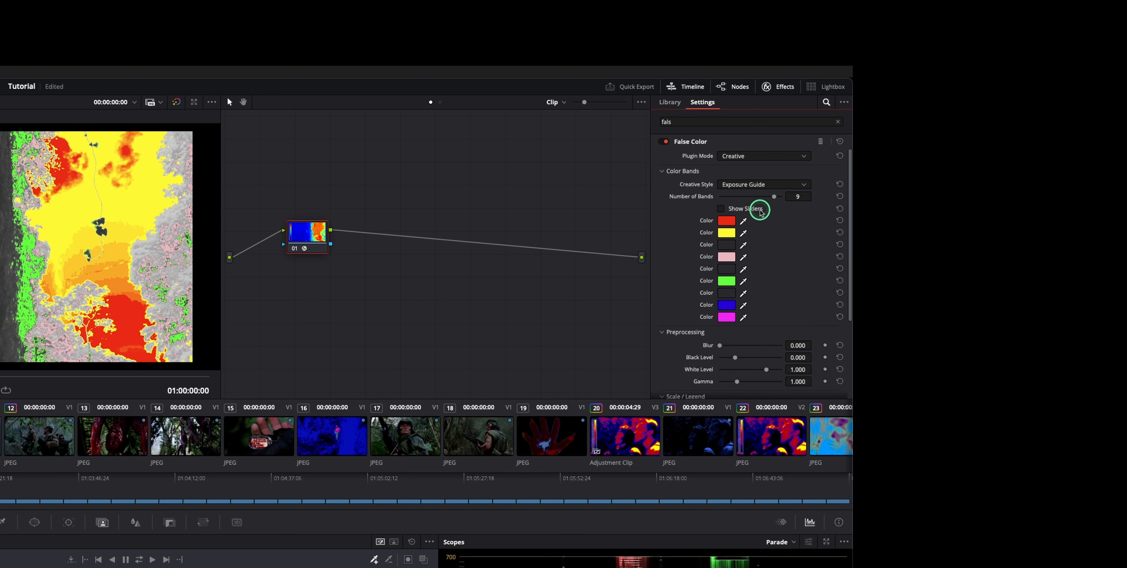
click(756, 184)
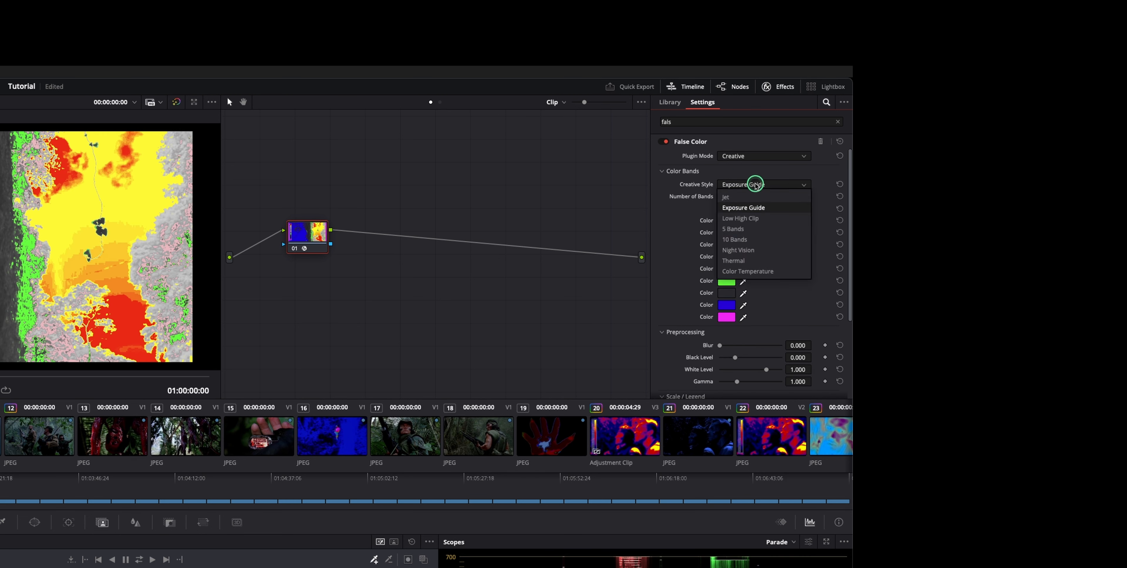
click(754, 249)
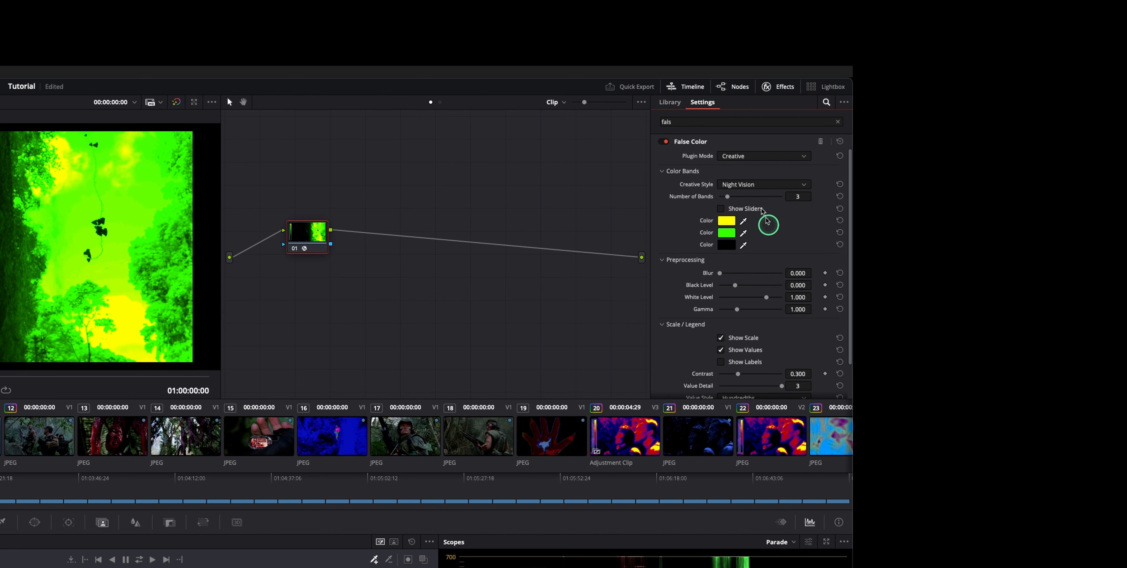
click(745, 185)
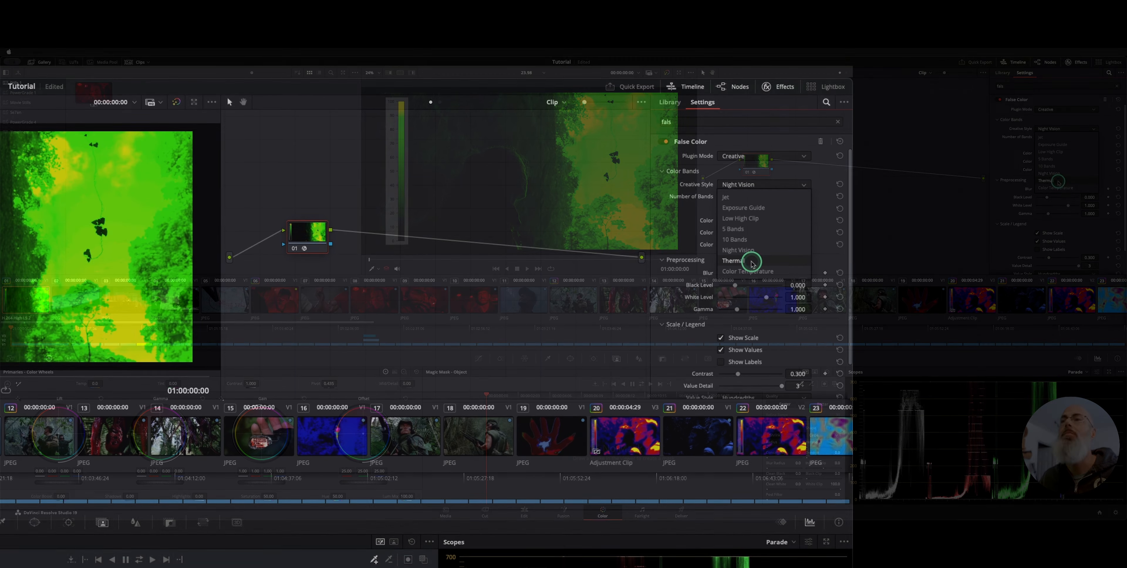
click(752, 261)
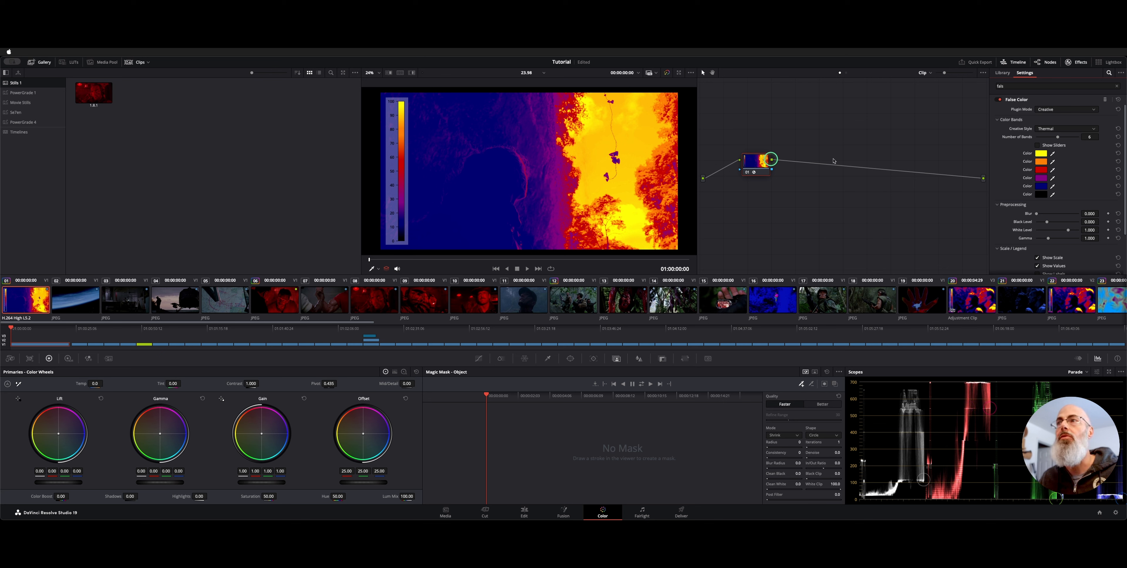
Set the False Color creative style to Color Temperature and look over its remaining settings.
click(763, 184)
click(1056, 187)
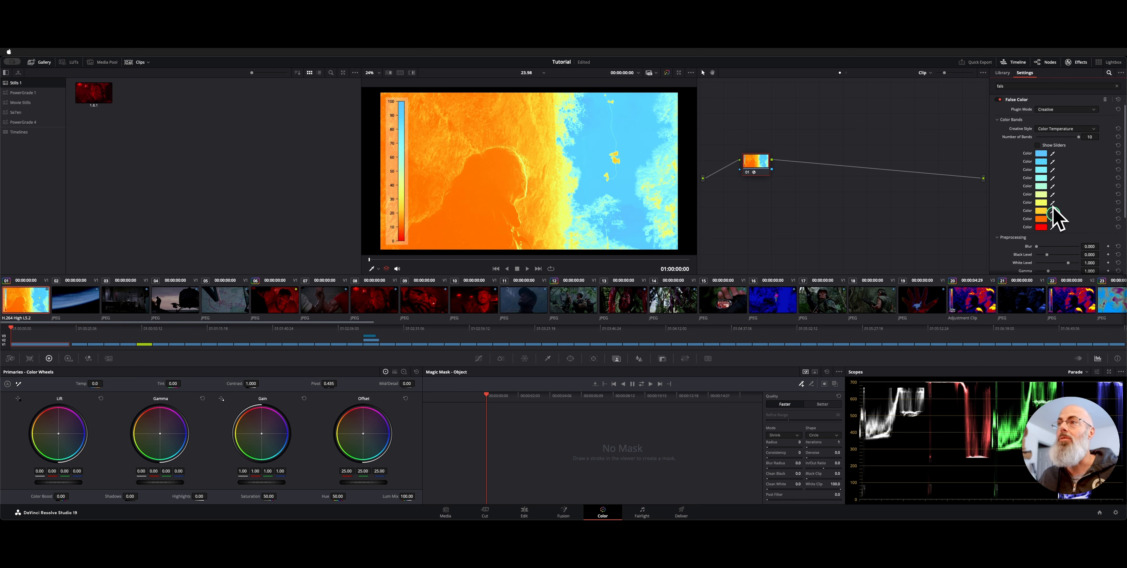
scroll(1046, 252, down, 3)
scroll(1050, 184, up, 3)
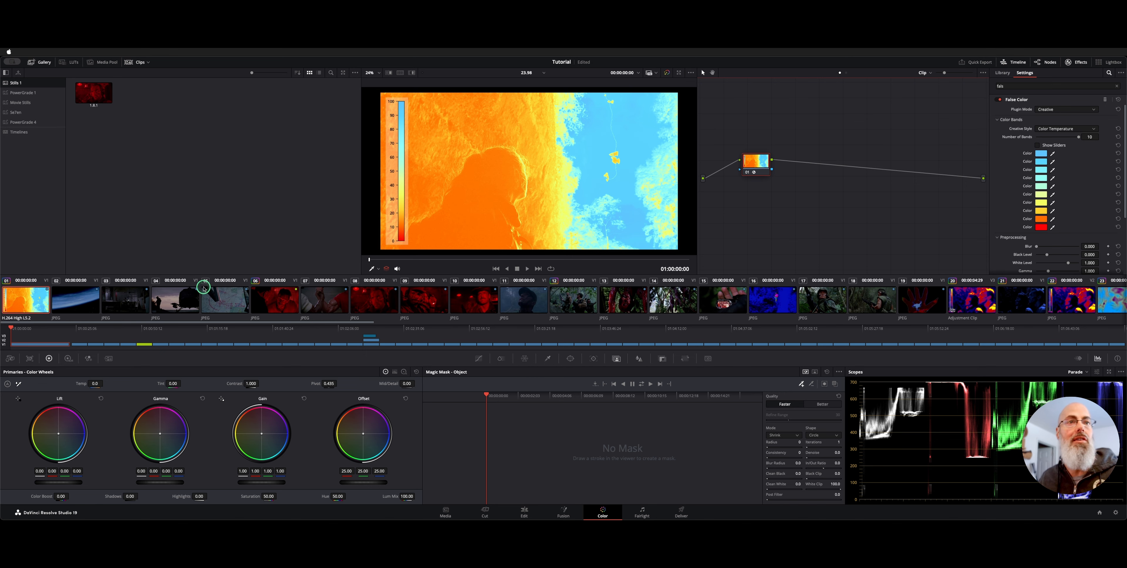
View clip 06 with its grade turned on and compare it with the neighbouring red helicopter interior shots.
drag(749, 169, 755, 174)
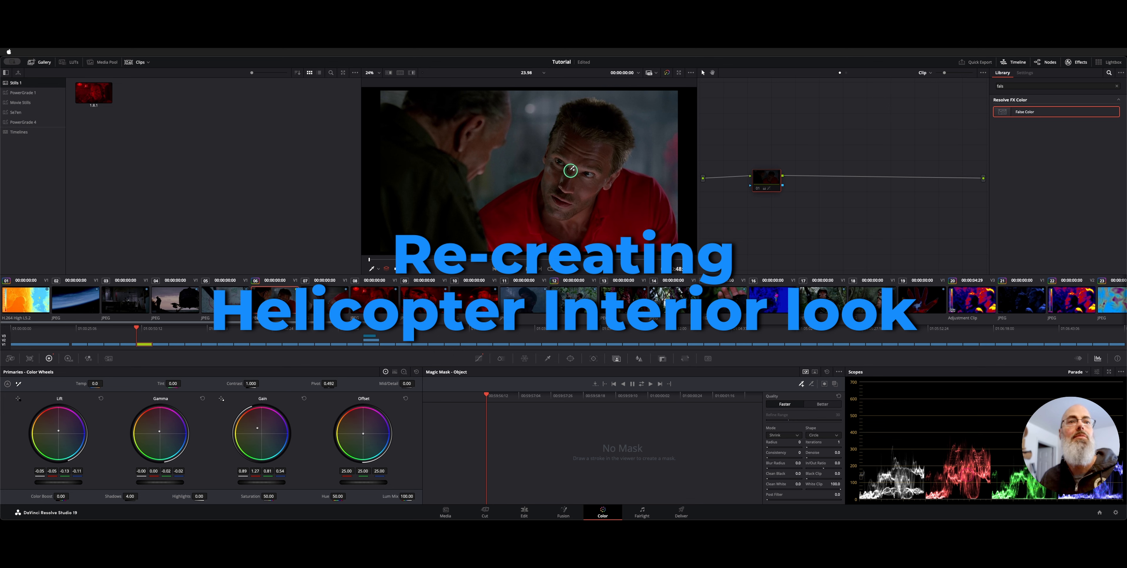
key(super+d)
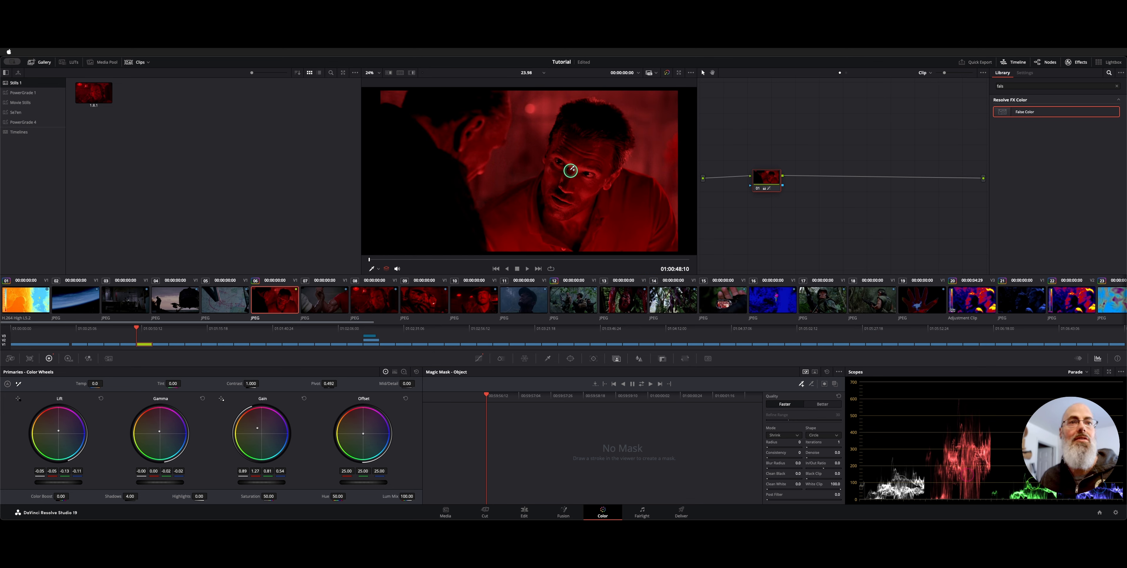
key(super+d)
key(Down)
key(Down)
key(Down)
key(Up)
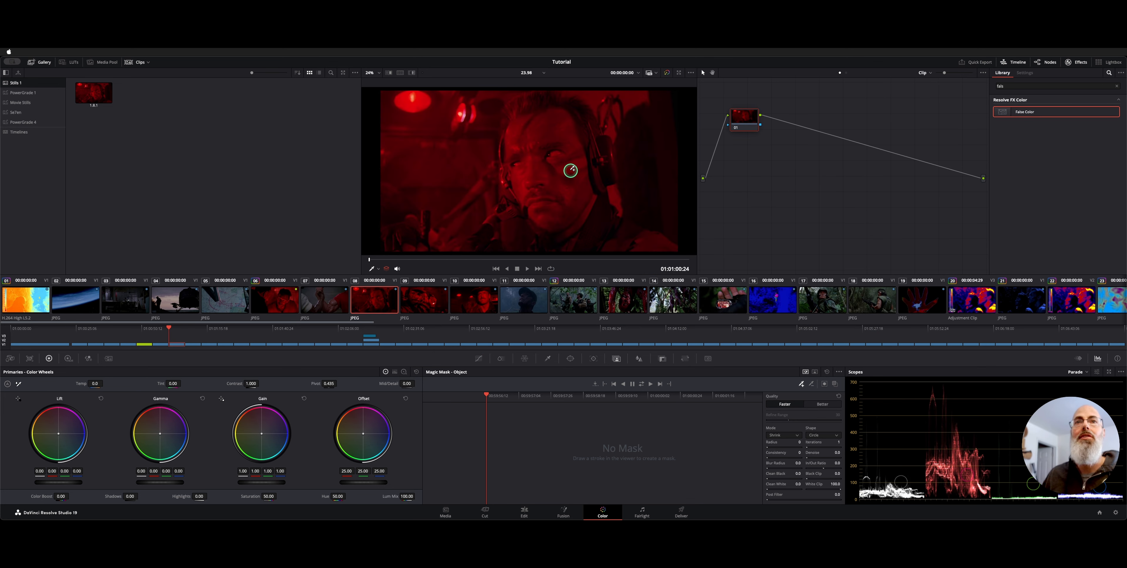
key(Up)
key(Down)
key(Up)
key(Up)
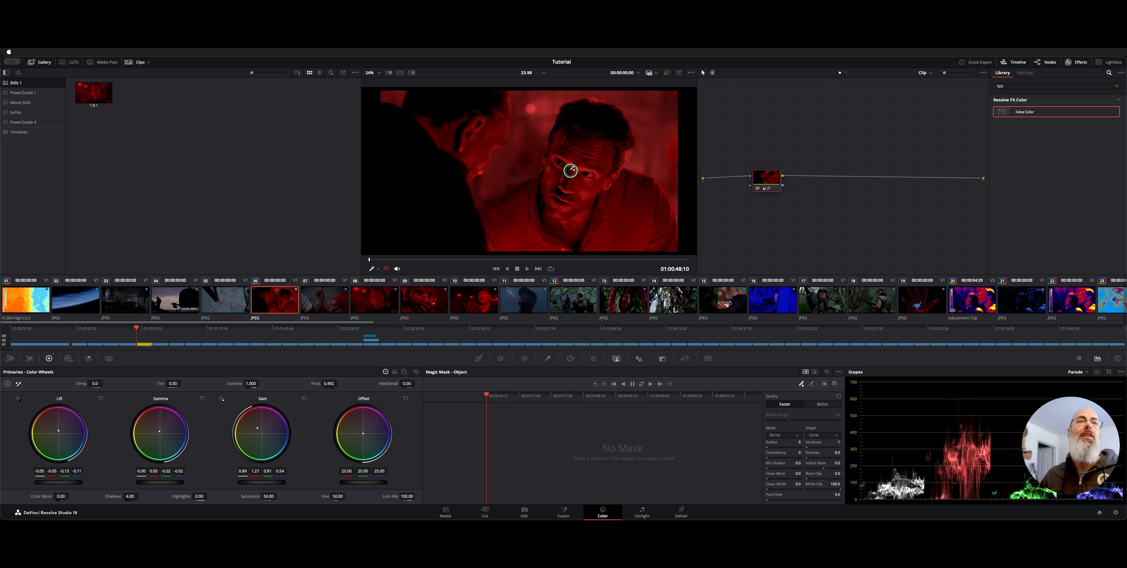
Compare clip 06, with its grade off and on, against the red gallery still in an image wipe.
key(super+d)
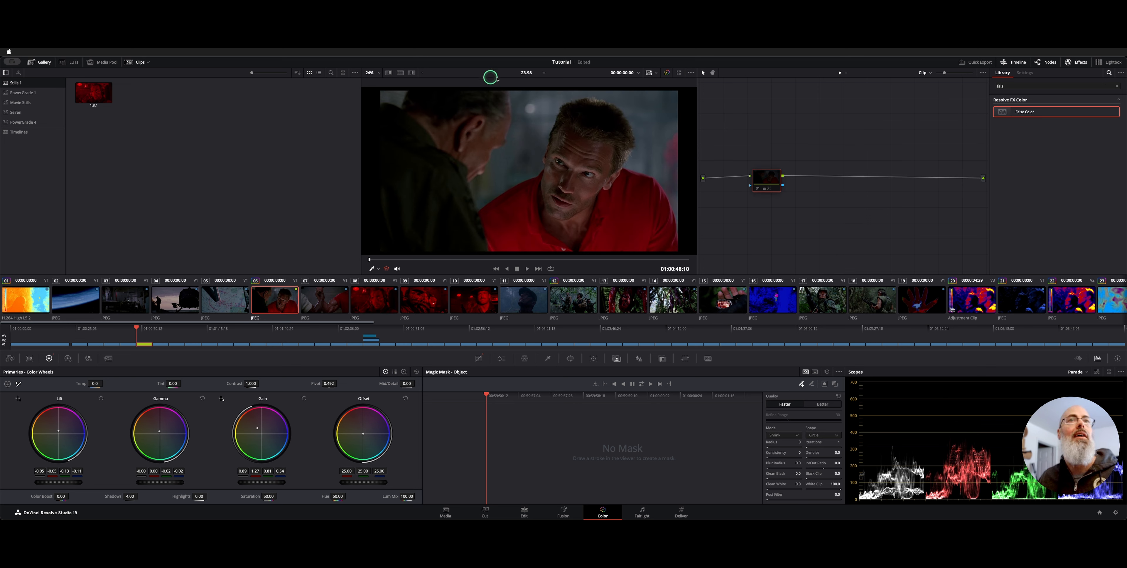
click(386, 72)
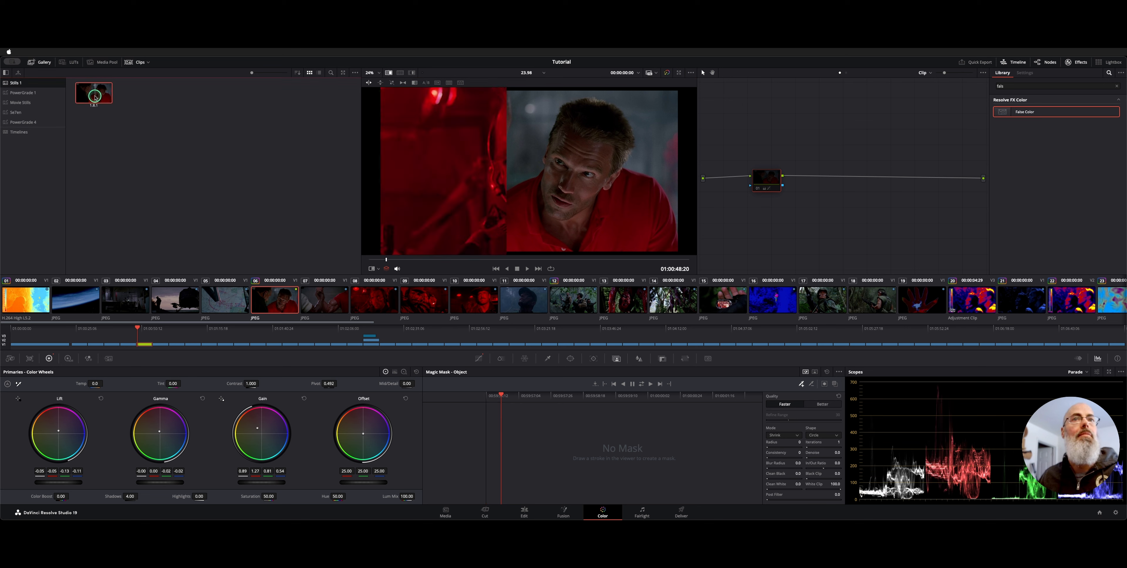
drag(413, 154, 530, 204)
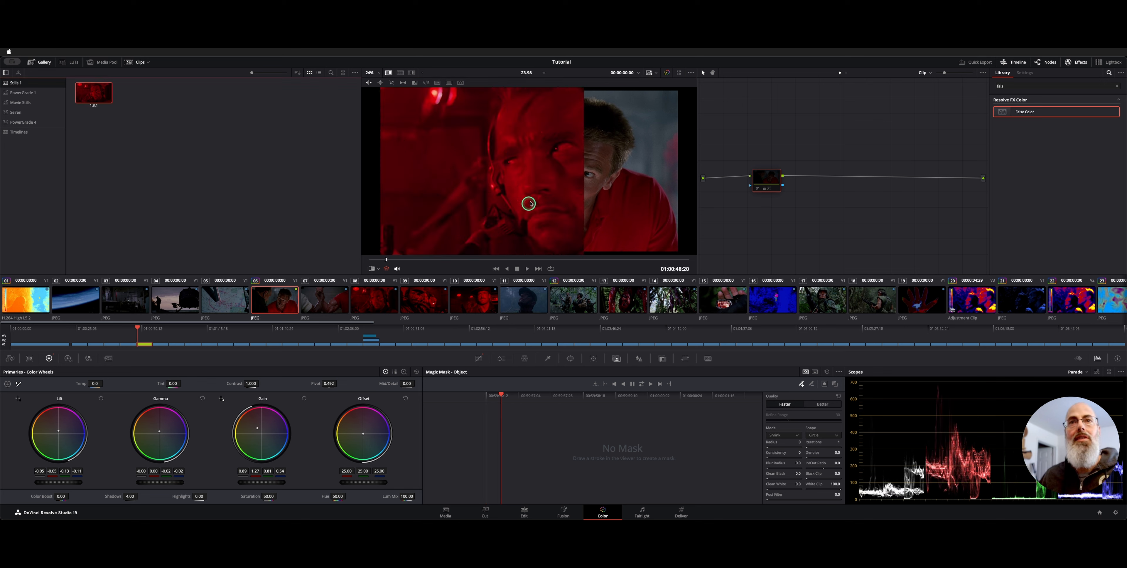
click(378, 304)
drag(536, 186, 499, 181)
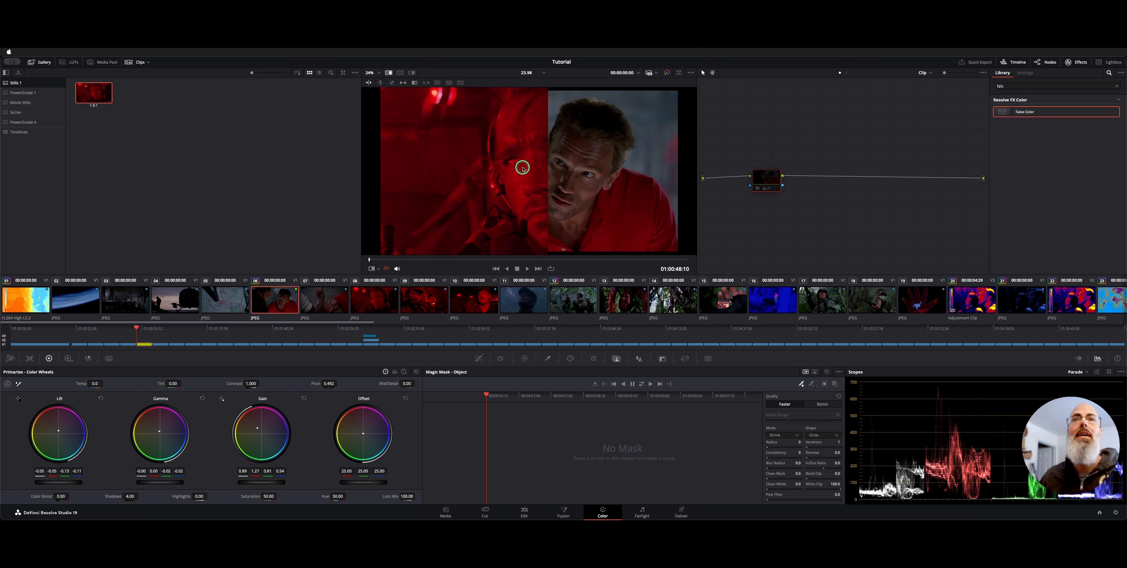
click(772, 178)
key(super+d)
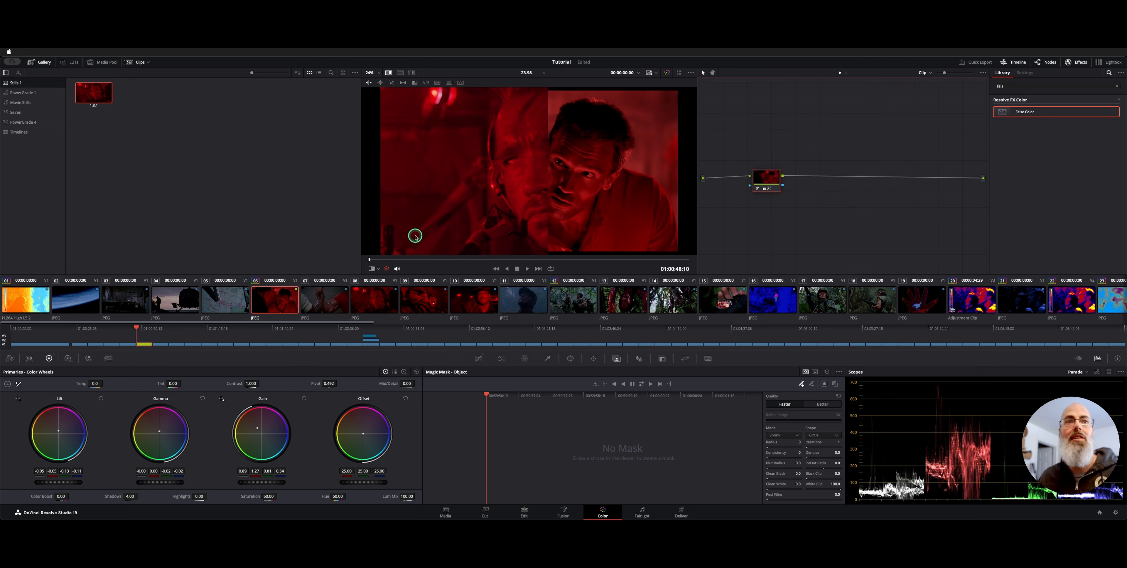
click(388, 73)
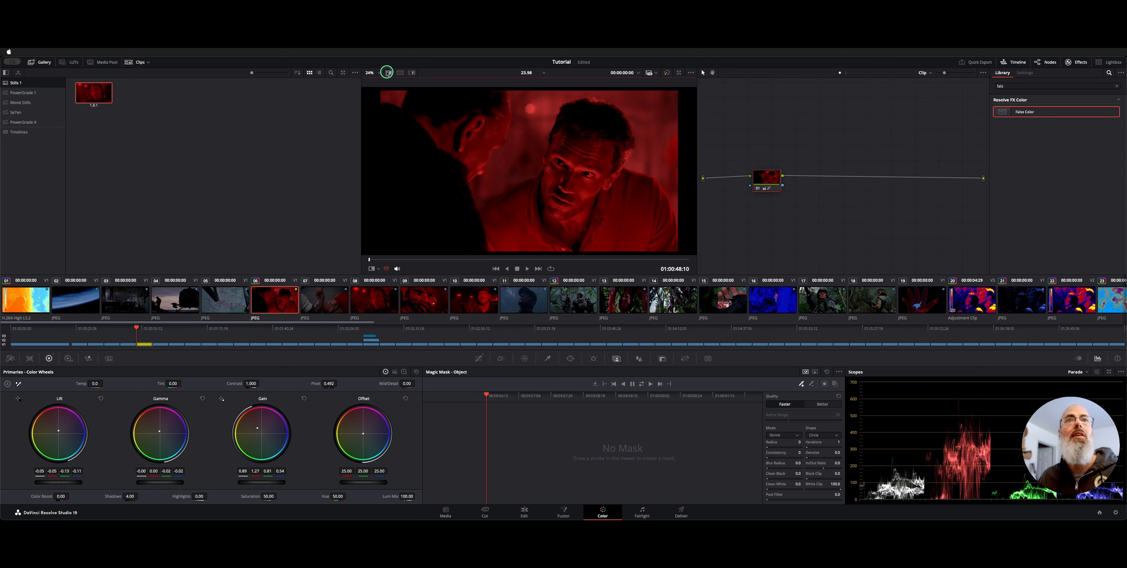
Unlink the channels of clip 06's custom curves and examine the red, green and blue curves one by one.
click(479, 358)
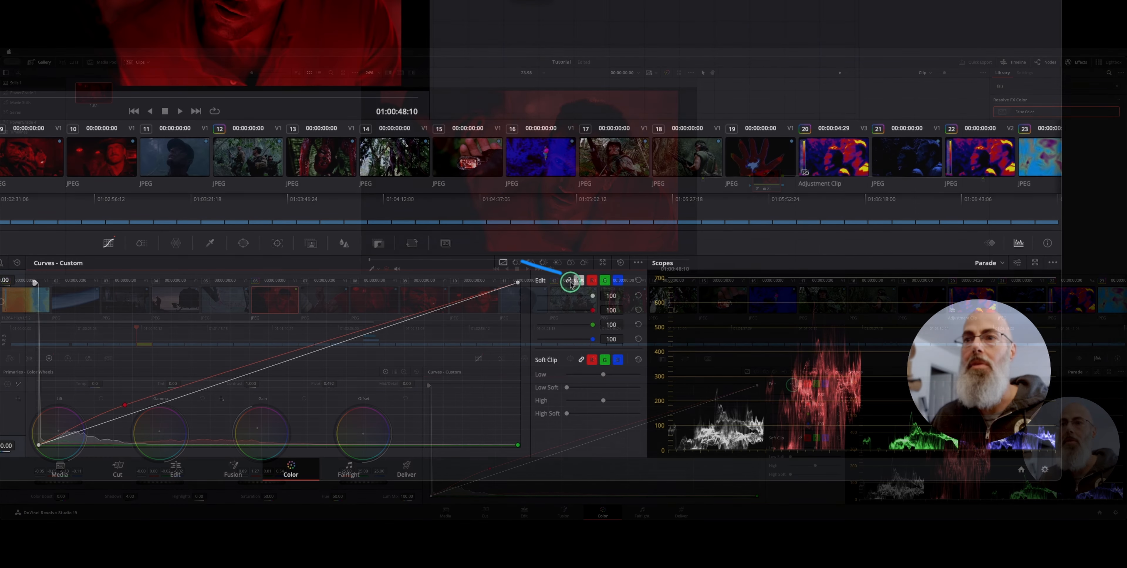
click(798, 386)
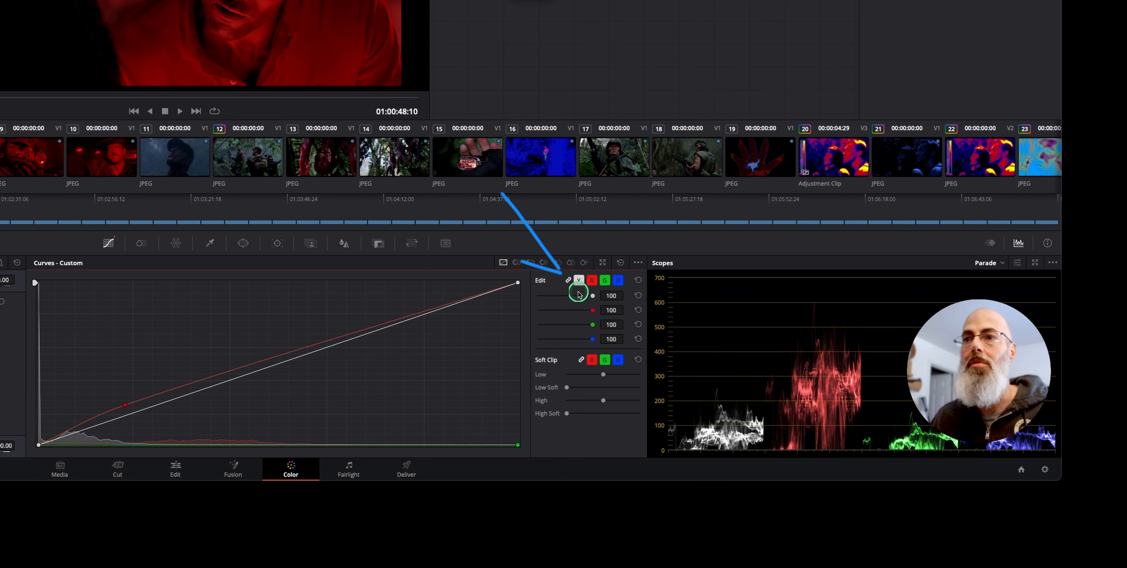
click(569, 280)
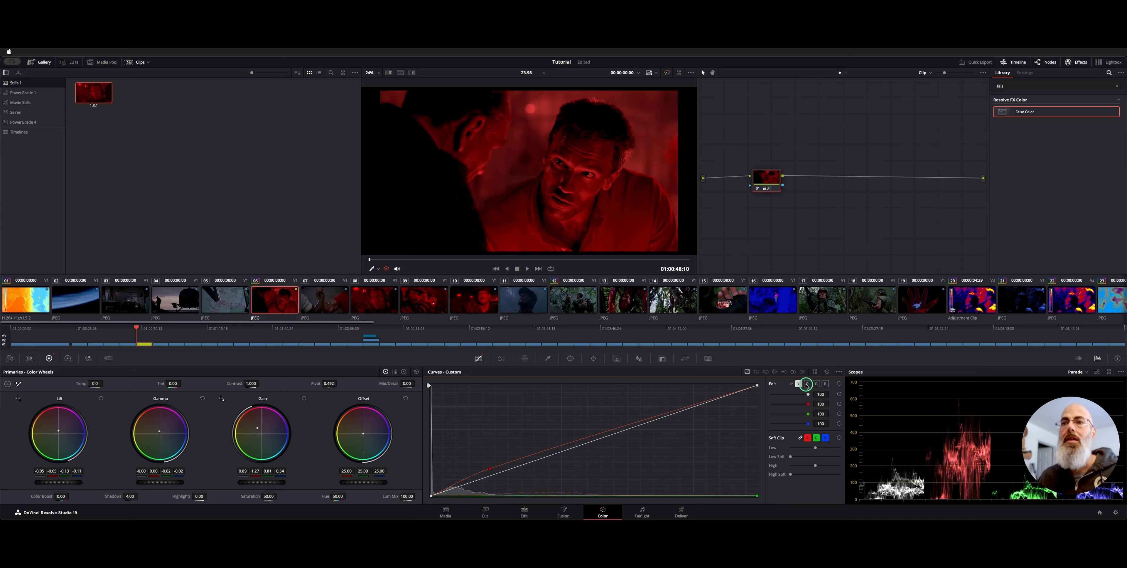
click(806, 384)
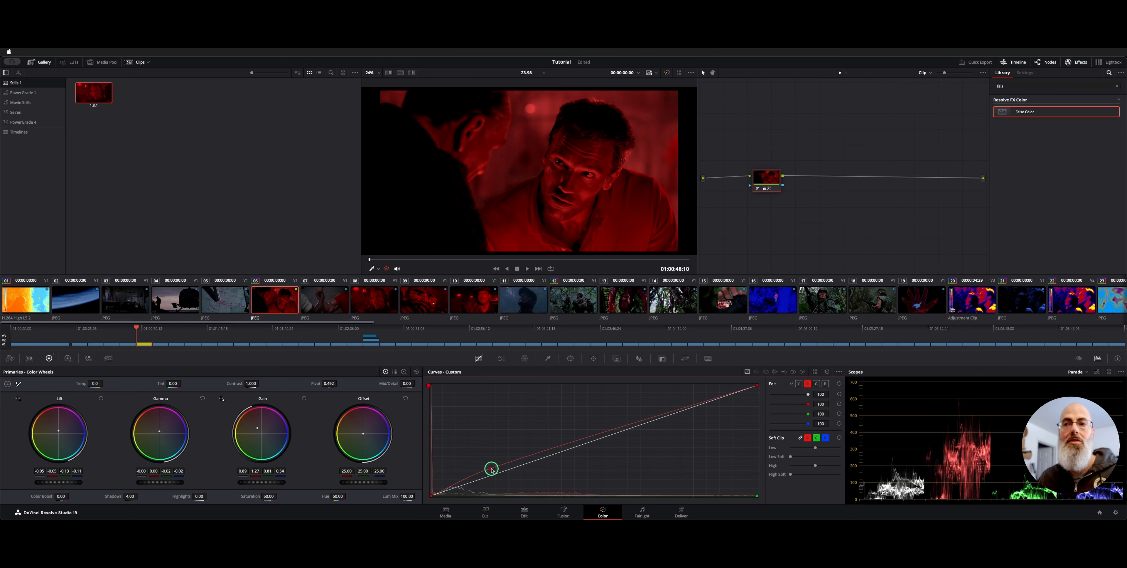
click(817, 384)
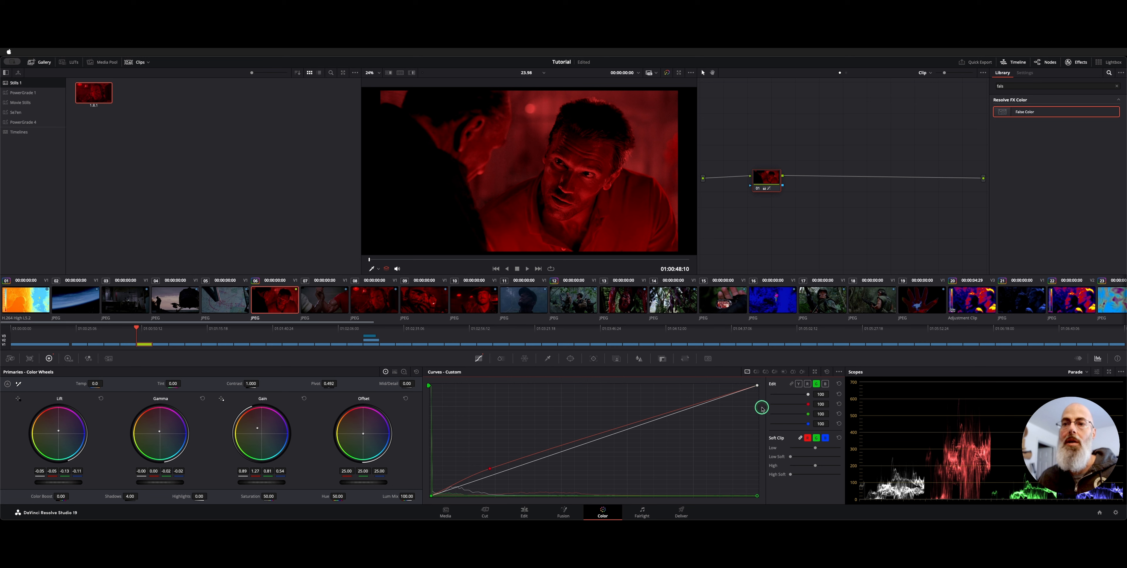
click(824, 385)
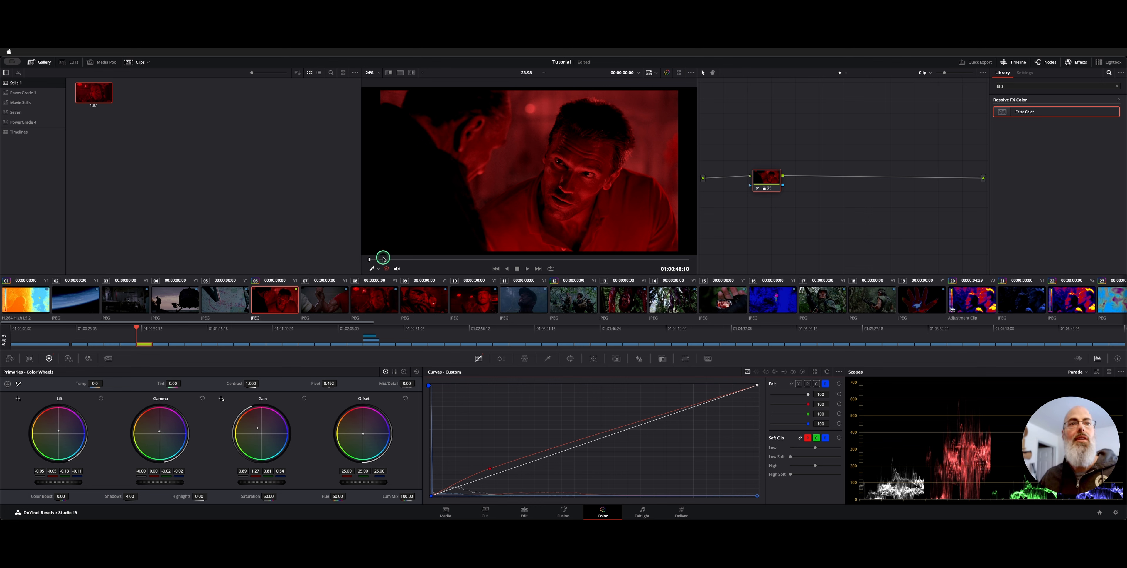
Step through the reference shots from clip 12 to clip 16 and view the blue thermal shot in full screen.
scroll(333, 300, right, 3)
click(431, 299)
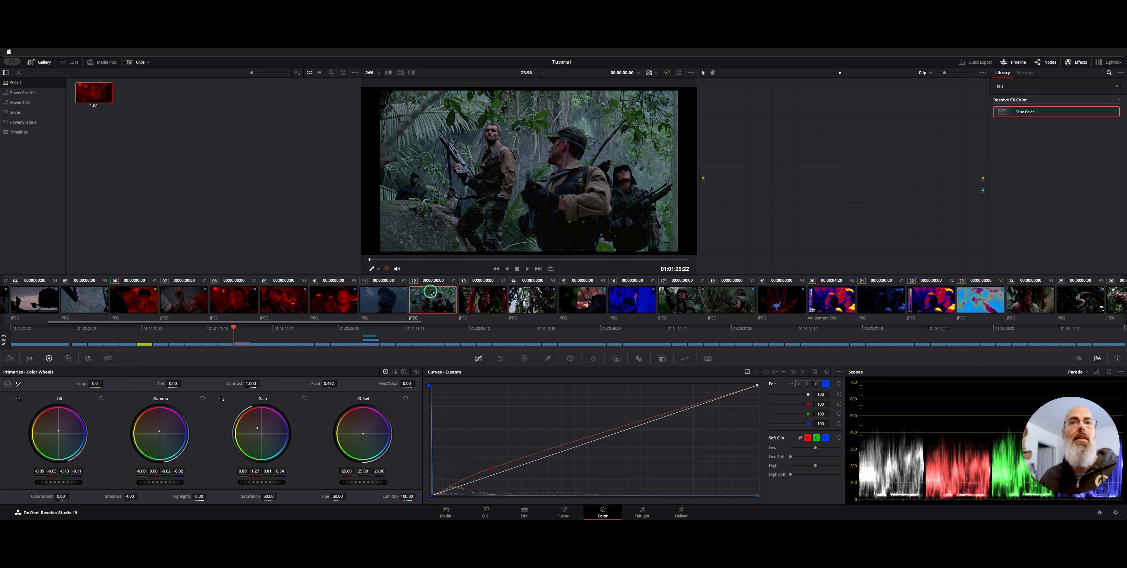
key(Down)
key(Down)
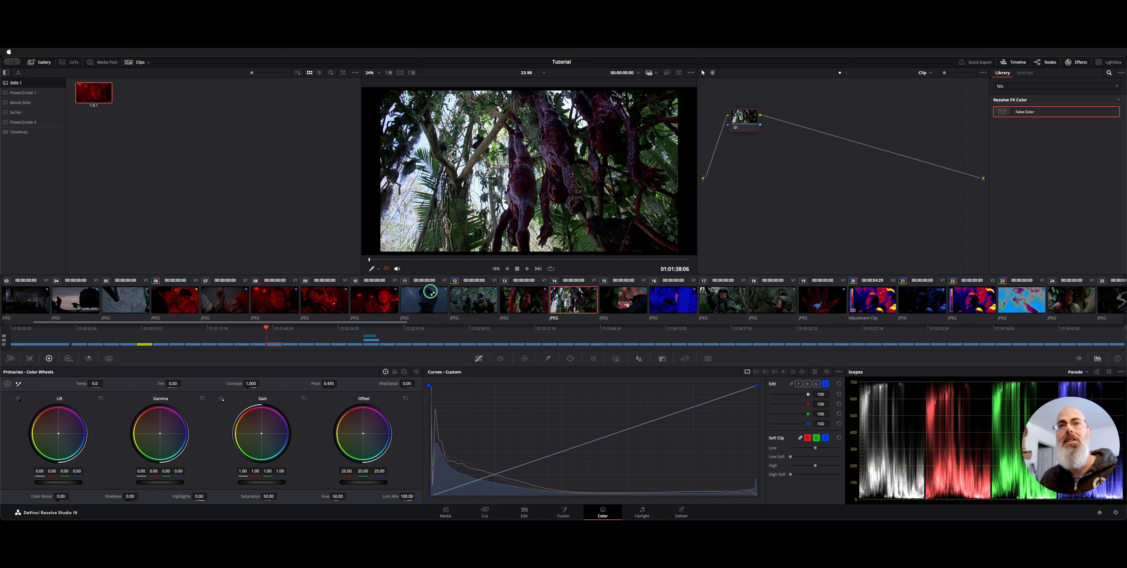
key(Down)
key(Down)
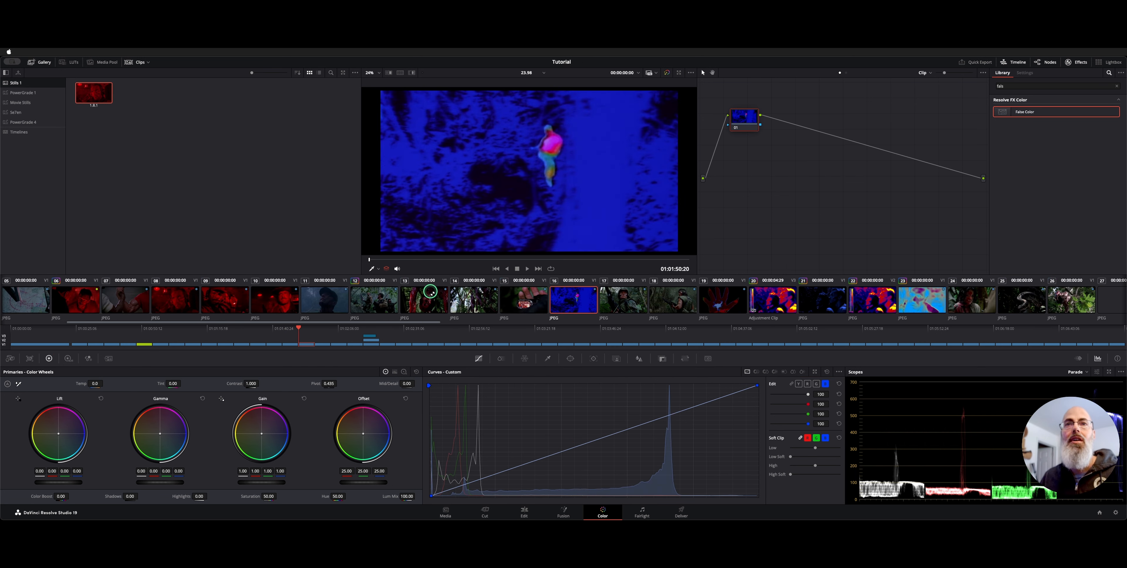
key(super+f)
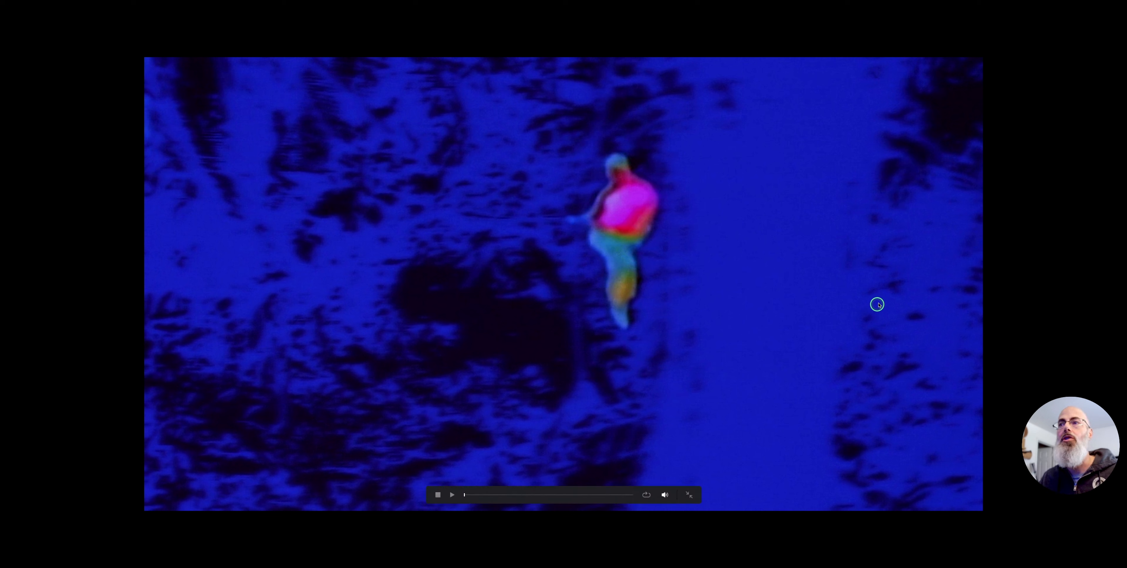
key(super+f)
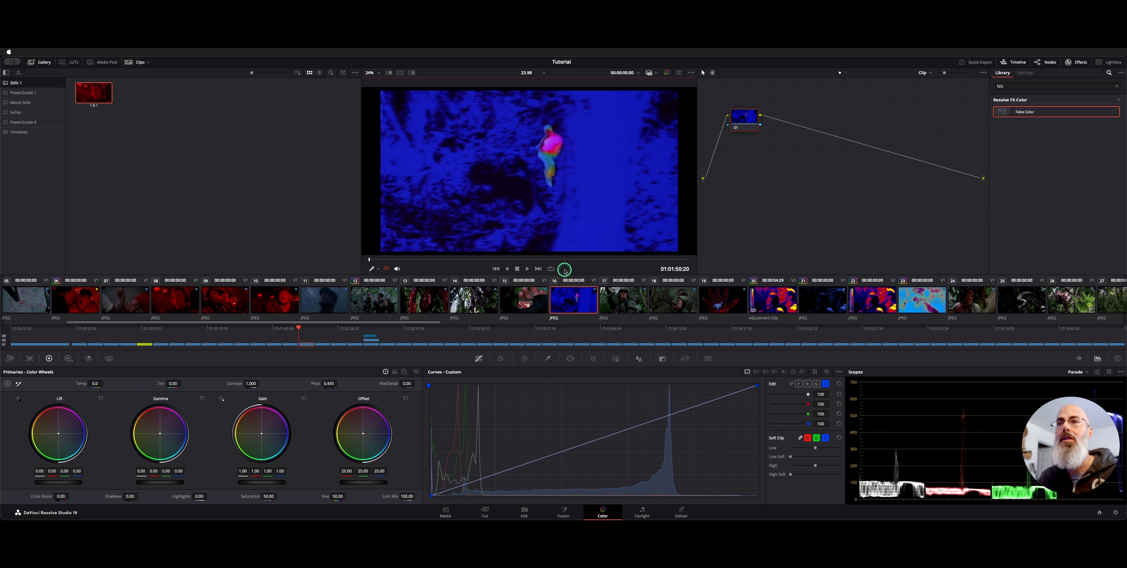
Find the multicoloured thermal face close-up, clip 61, among the reference shots and display it.
scroll(747, 304, down, 15)
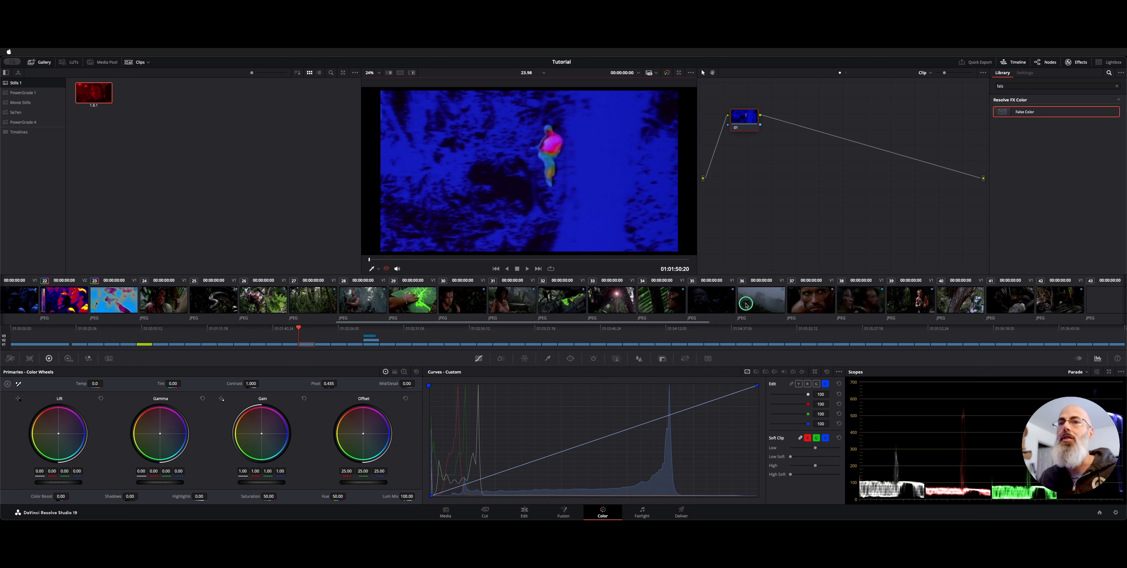
scroll(747, 304, down, 9)
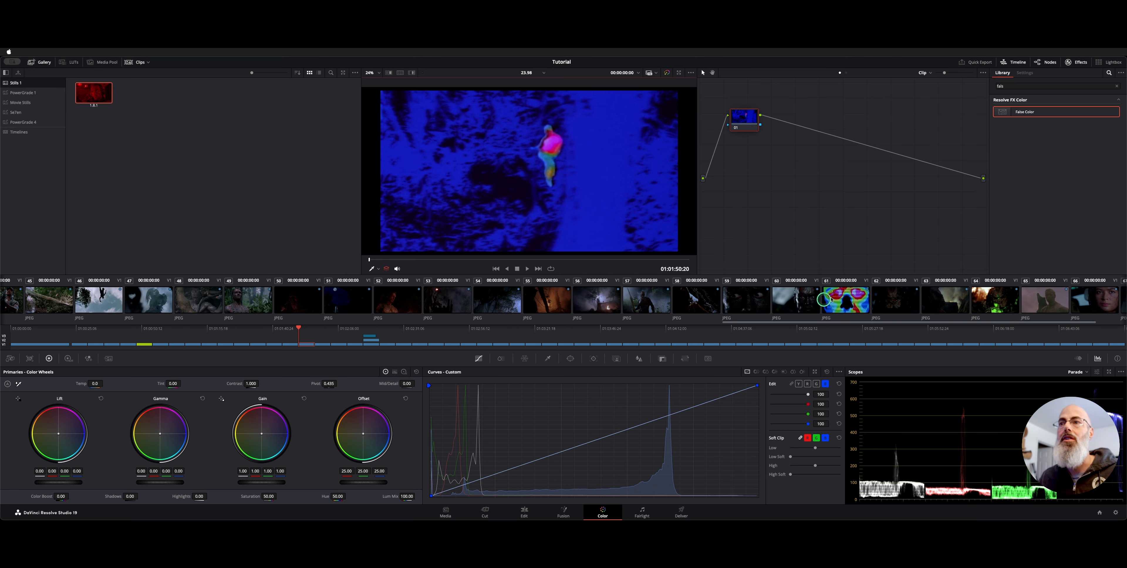
click(846, 300)
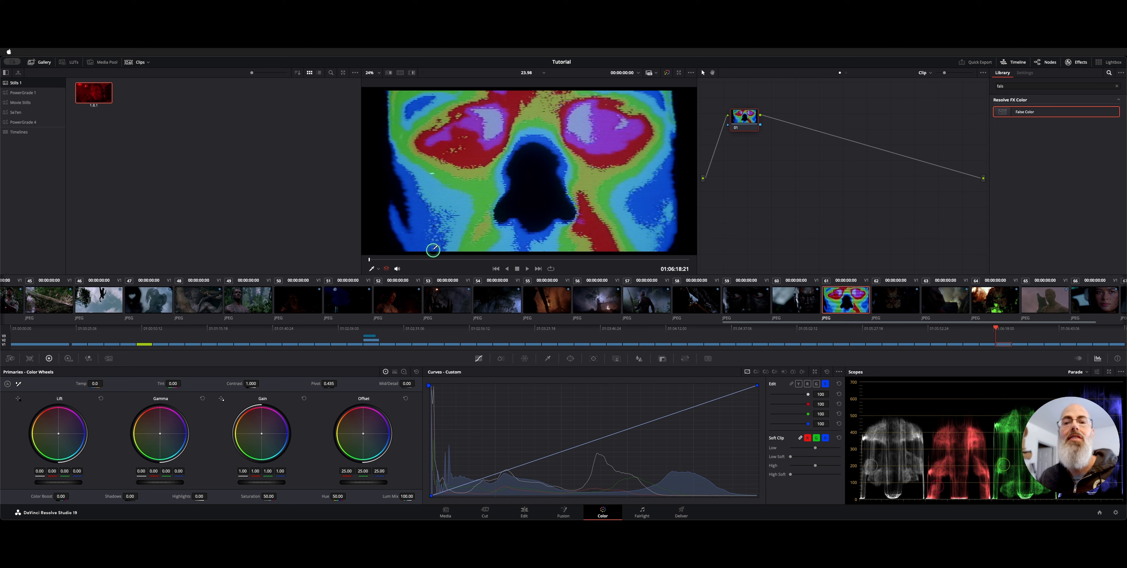
View the multicoloured thermal face close-up in full screen and return to the grading workspace.
key(super+f)
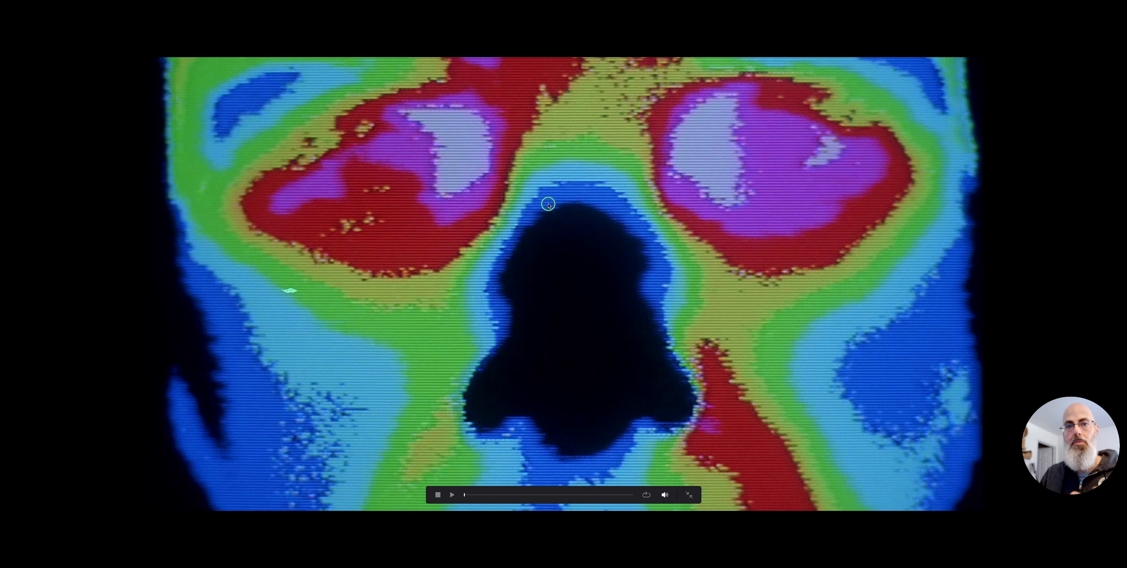
key(super+f)
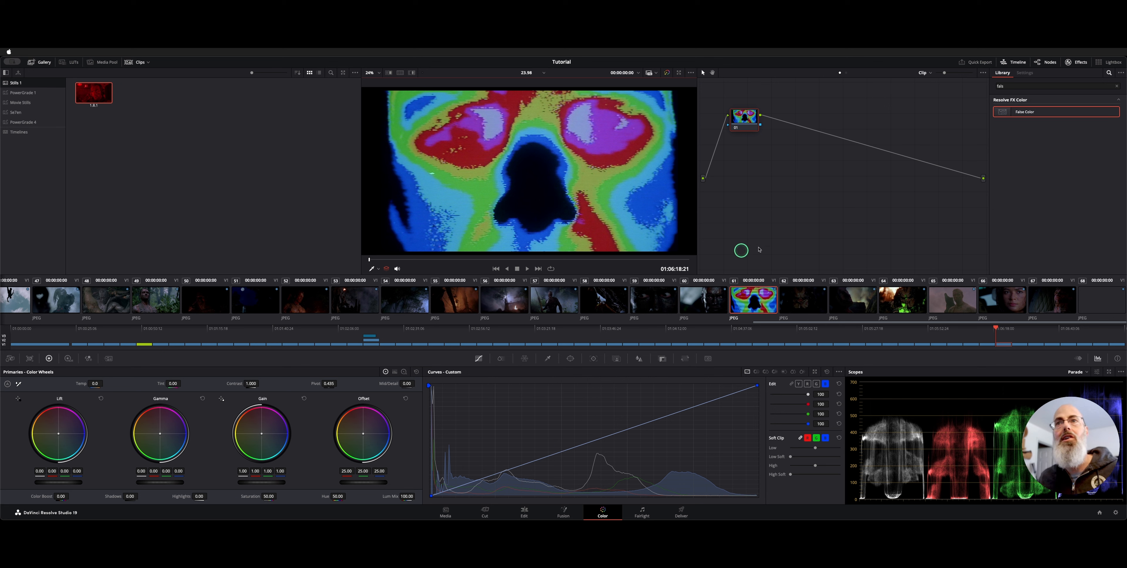
Select the thermal shot of the two men, clip 20, and show its stacked layers close up in the Edit page timeline.
scroll(604, 288, left, 15)
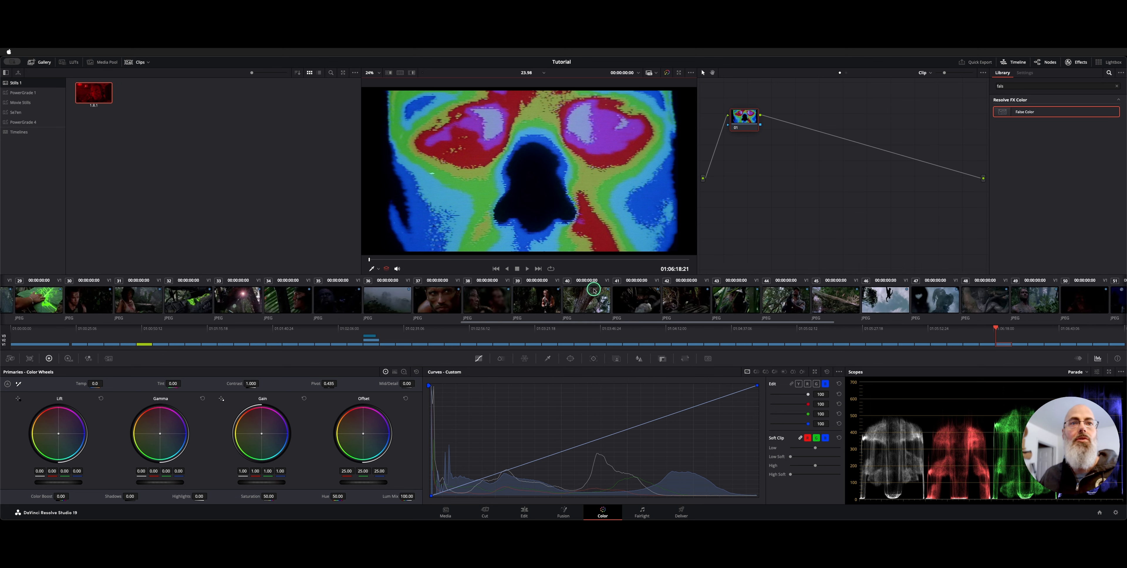
scroll(594, 291, left, 3)
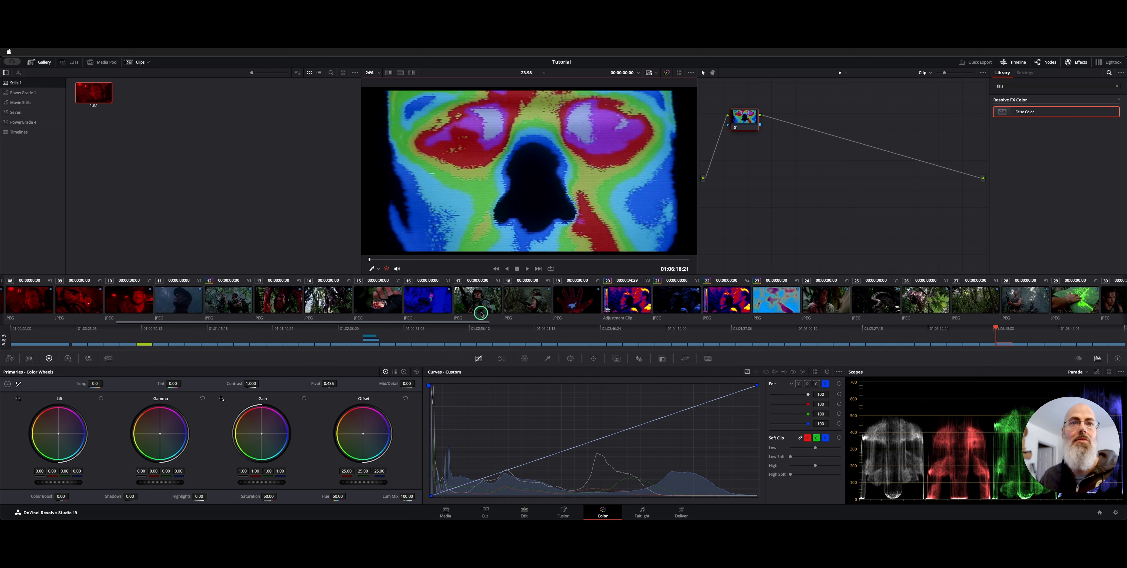
click(619, 298)
key(shift+4)
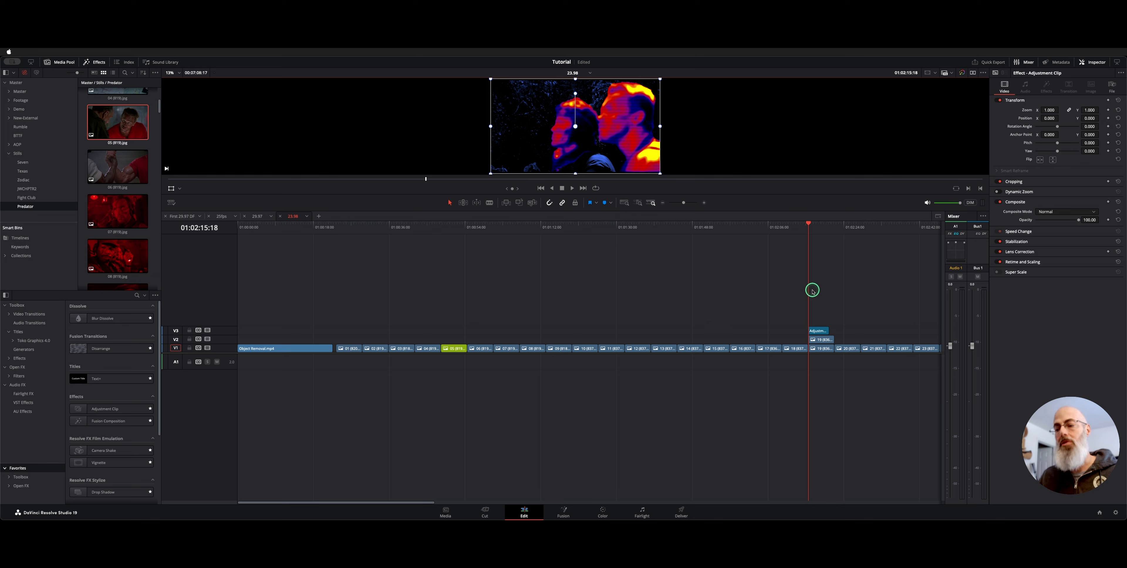
key(super+minus)
key(super+minus)
key(super+equal)
key(super+equal)
key(super+equal)
key(super+equal)
key(super+equal)
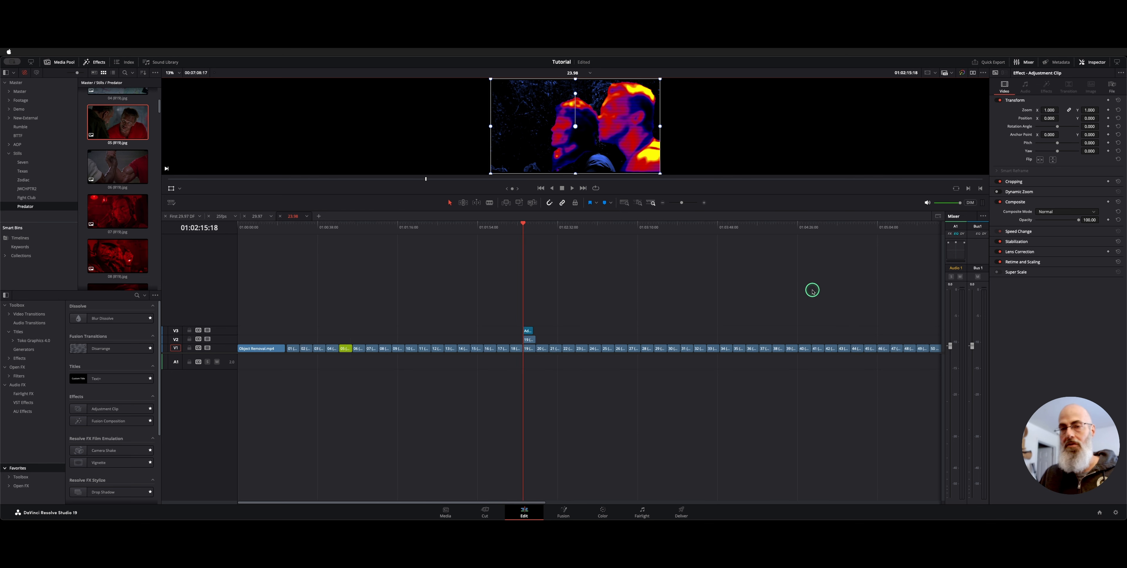
scroll(813, 291, right, 5)
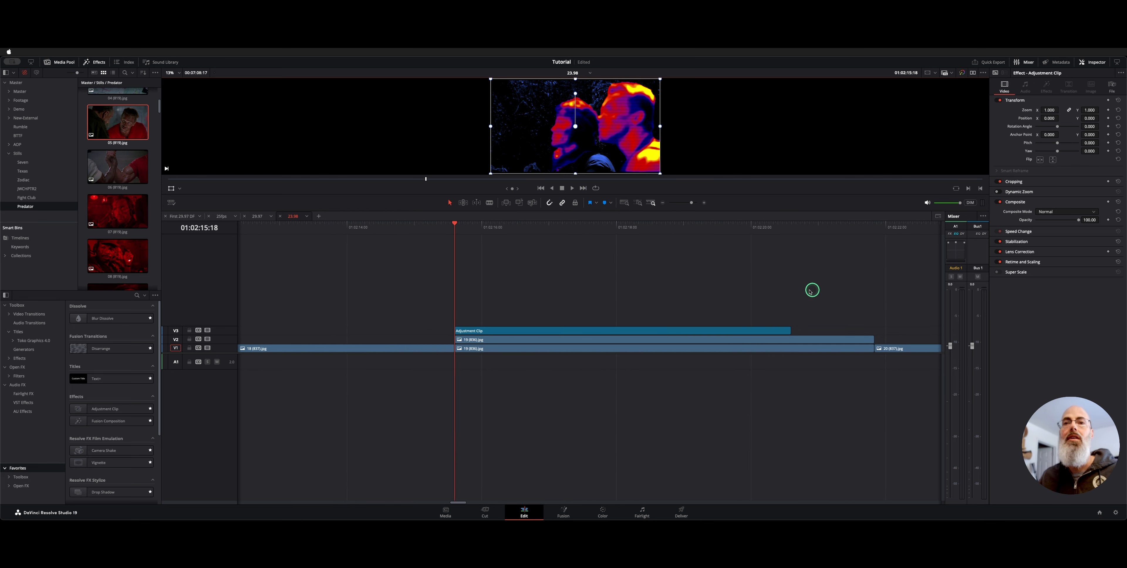
Disable the adjustment clip and the V2 copy of the shot, and open the V1 clip in the Color page.
click(555, 341)
click(555, 381)
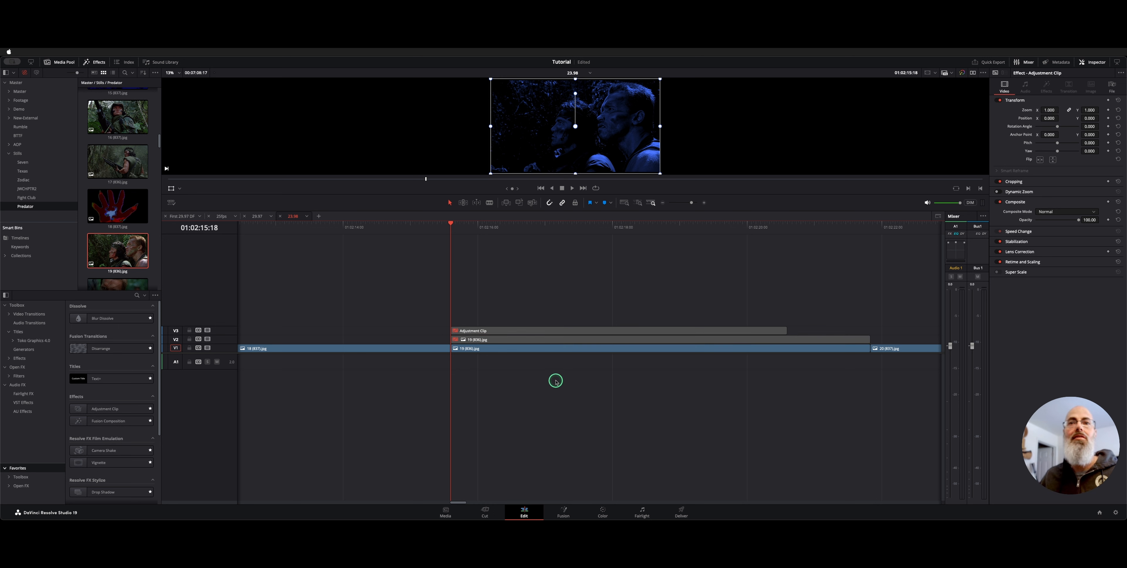
click(547, 350)
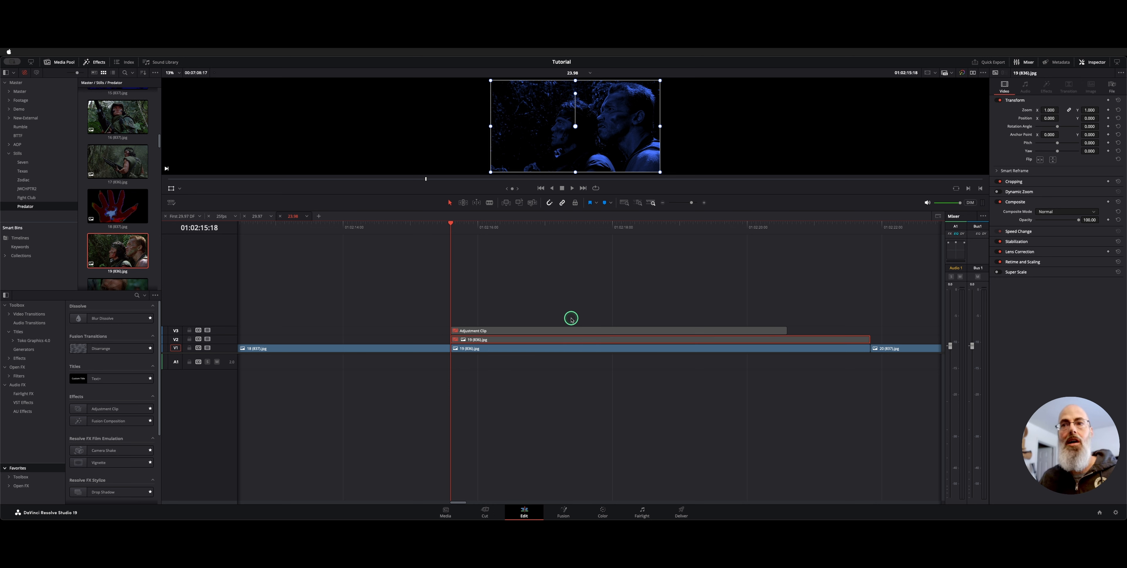
key(shift+6)
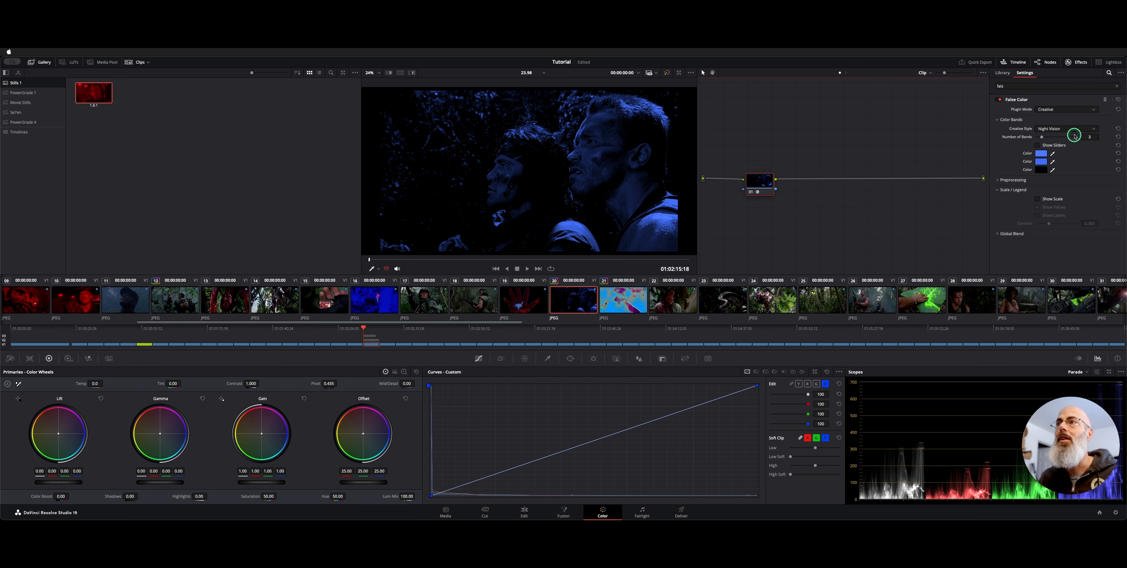
View the False Color creative styles and reset the effect on the V1 clip's node to its defaults.
click(1063, 130)
click(1064, 131)
click(1054, 130)
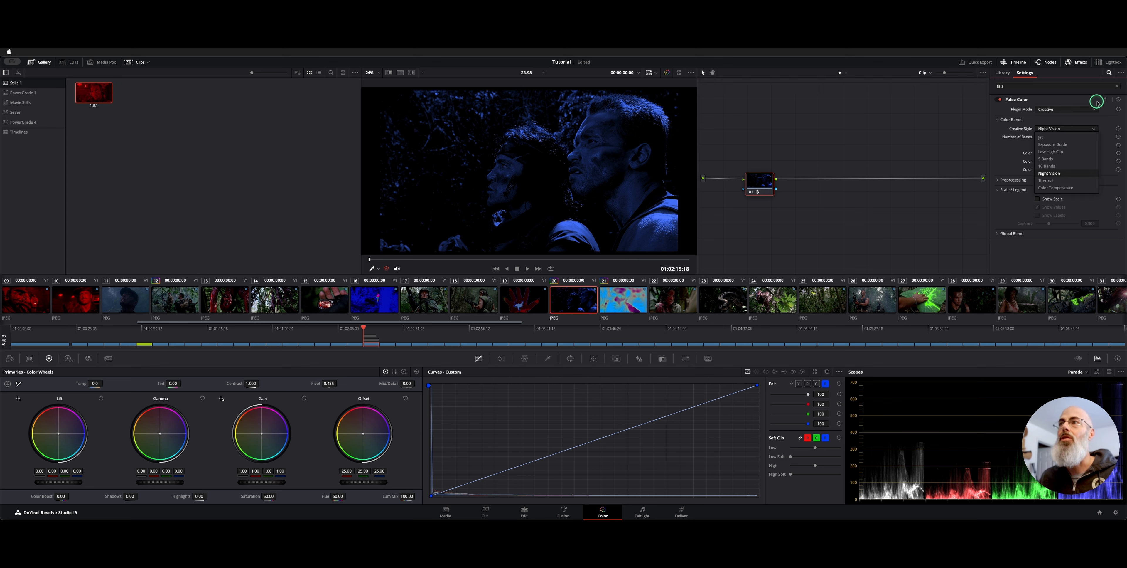
click(1076, 100)
click(1118, 101)
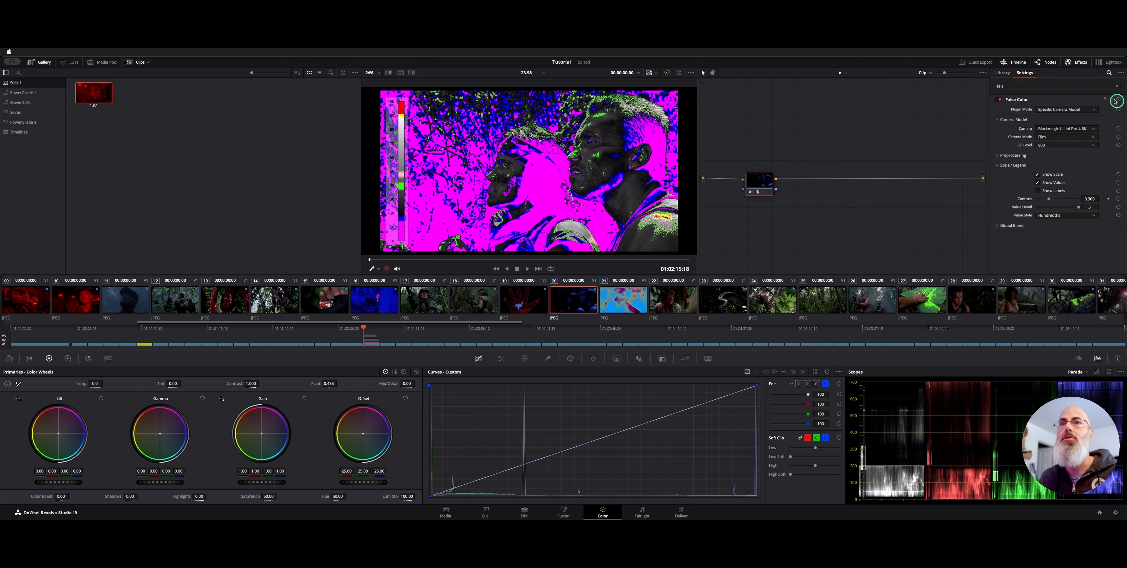
click(760, 189)
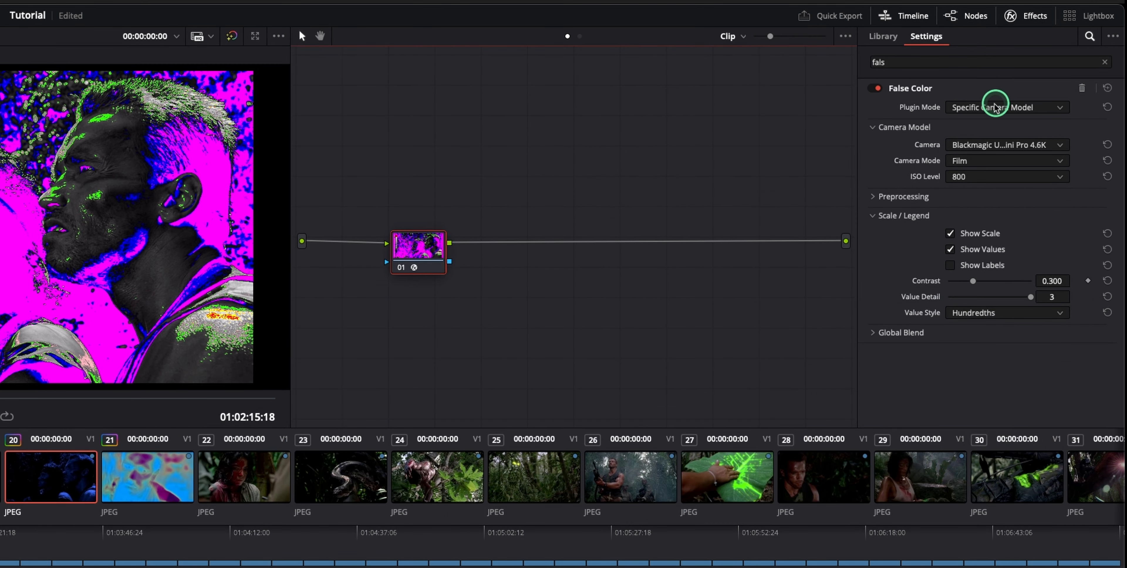
Set False Color to Creative mode with the Night Vision style and turn off Show Scale.
click(995, 107)
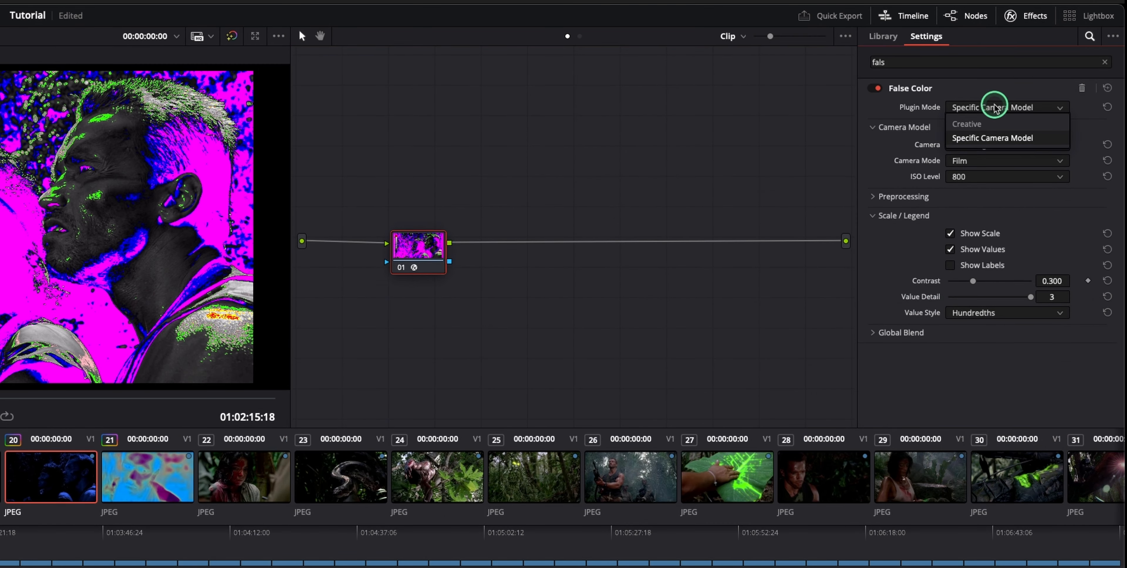
click(989, 145)
click(945, 141)
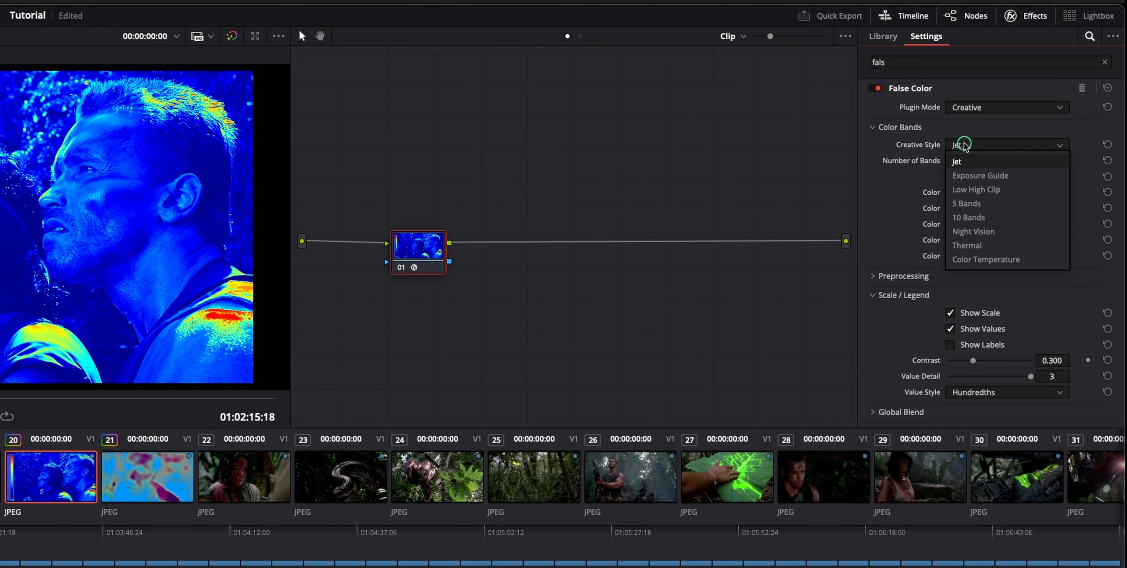
click(1015, 231)
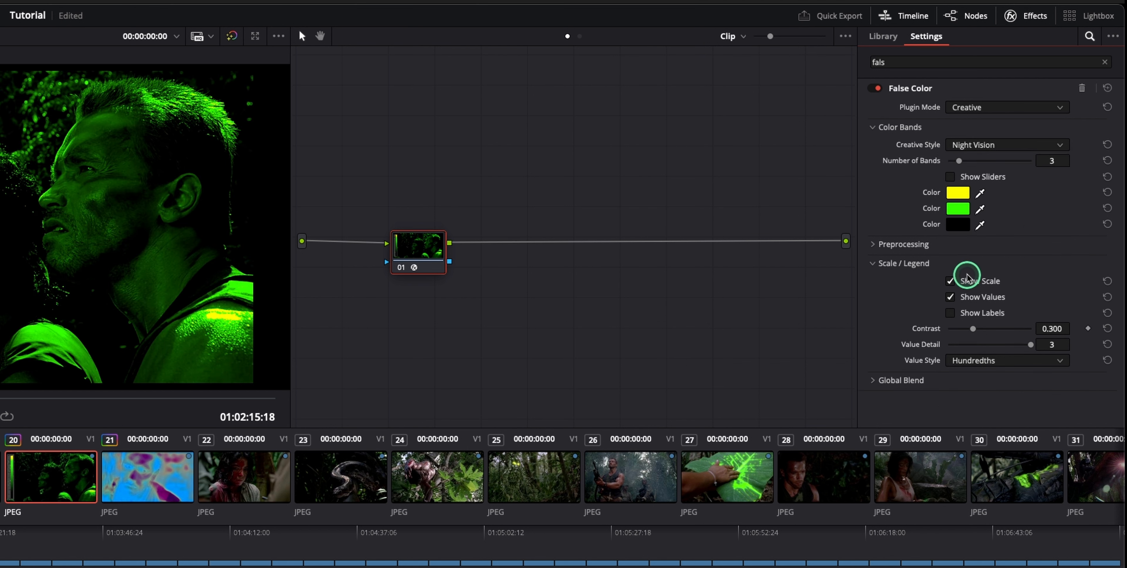
click(967, 283)
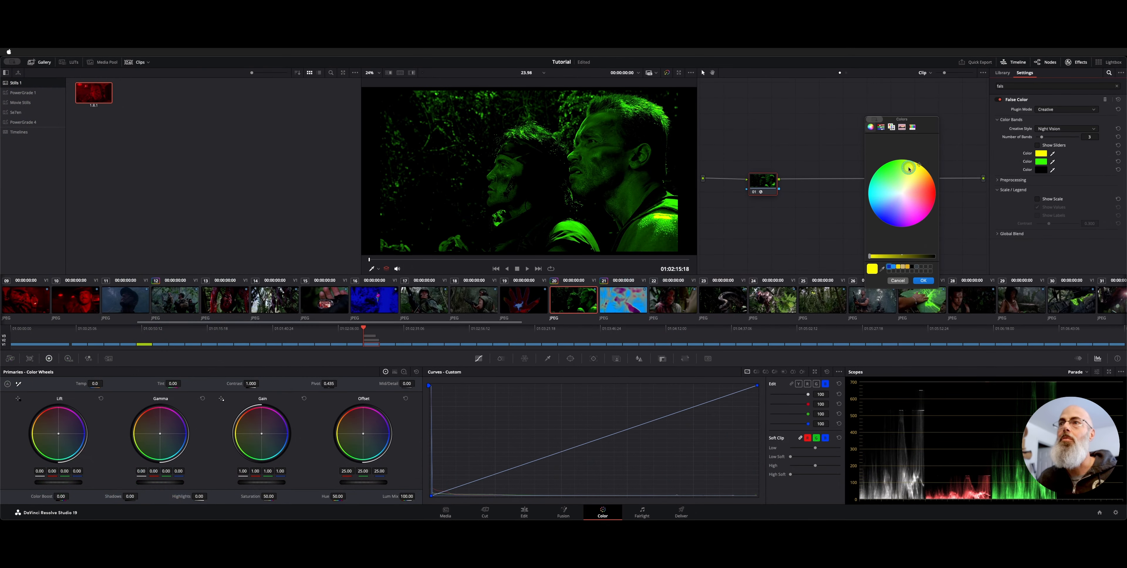
Change the yellow and green Night Vision color bands to shades of blue.
drag(908, 167, 882, 216)
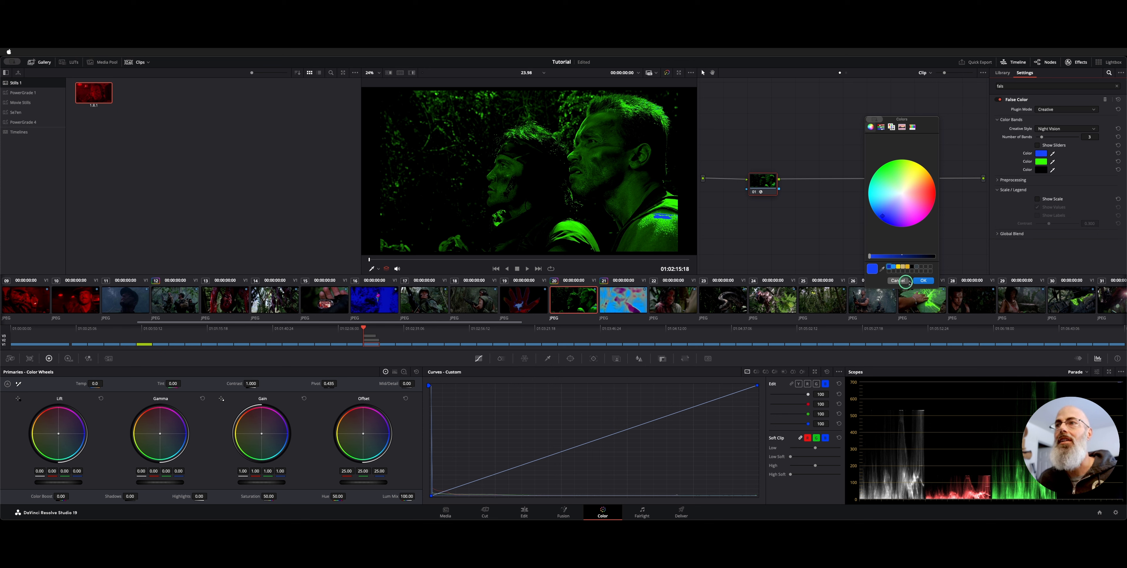
click(924, 280)
click(1040, 169)
click(1041, 162)
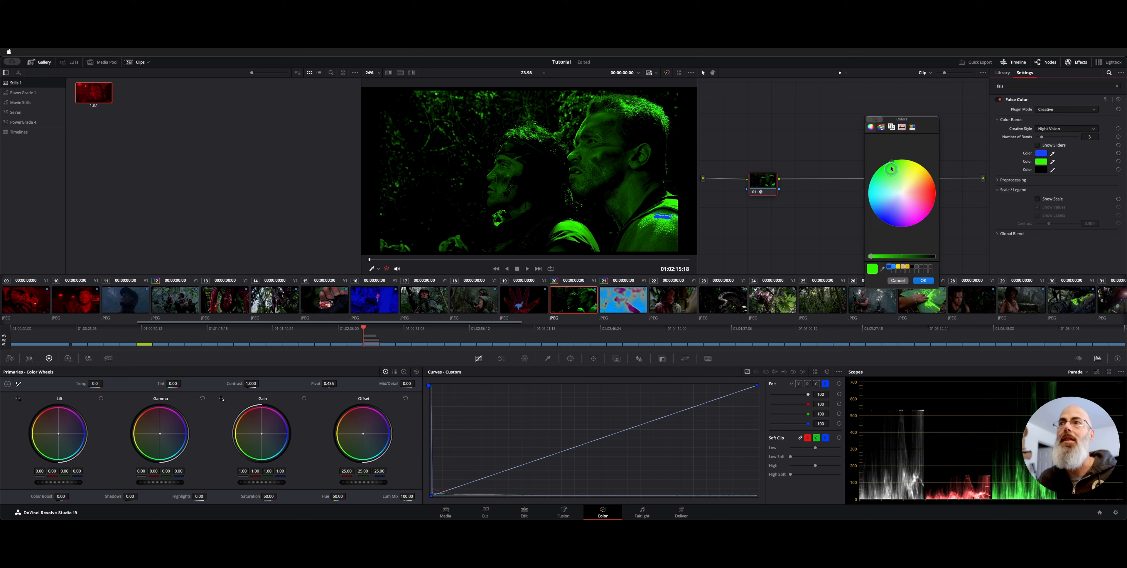
click(887, 213)
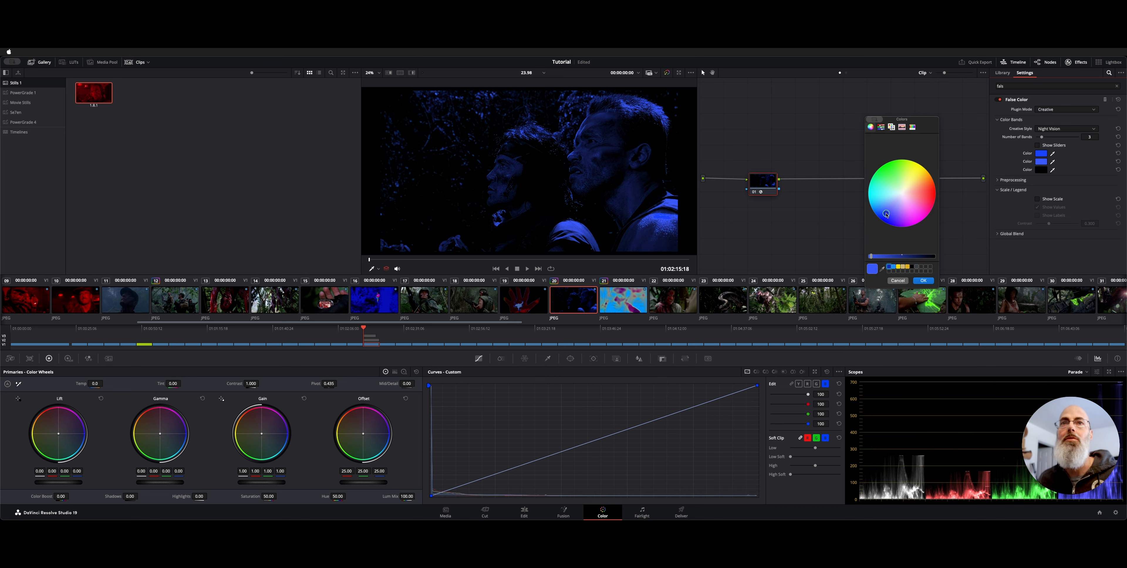
drag(886, 214, 888, 213)
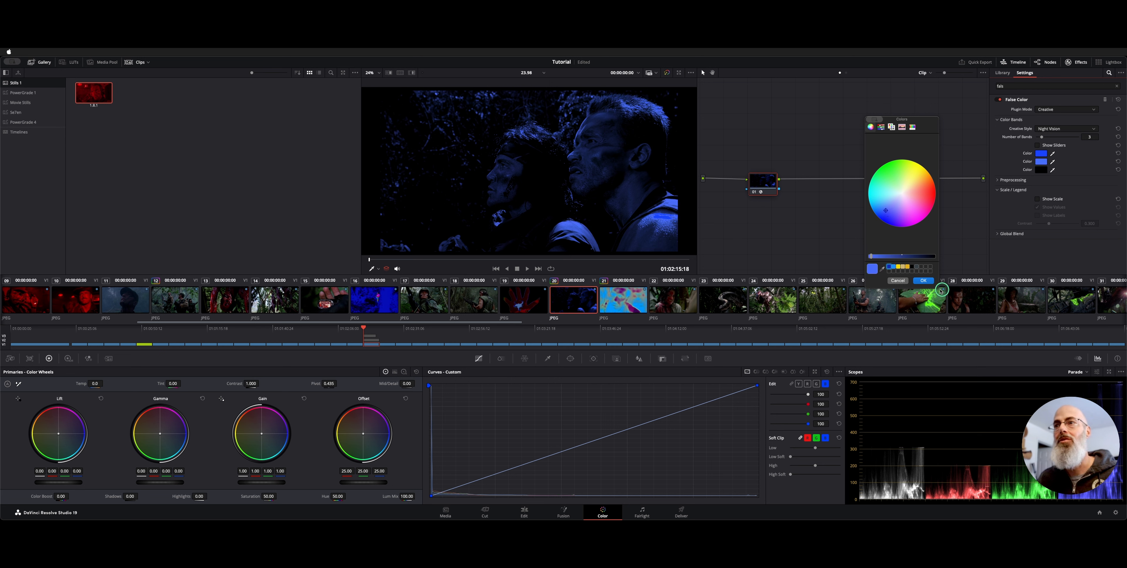
click(926, 281)
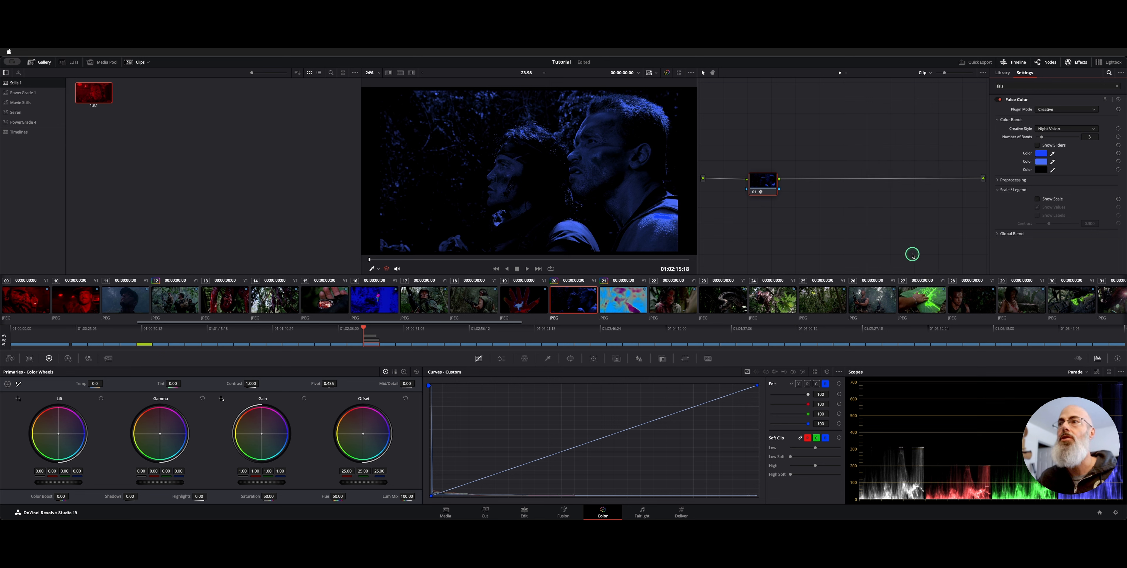
Set the False Color preprocessing to blur about 0.419, black level -0.128, white level 0.632 and gamma 1.198.
click(998, 180)
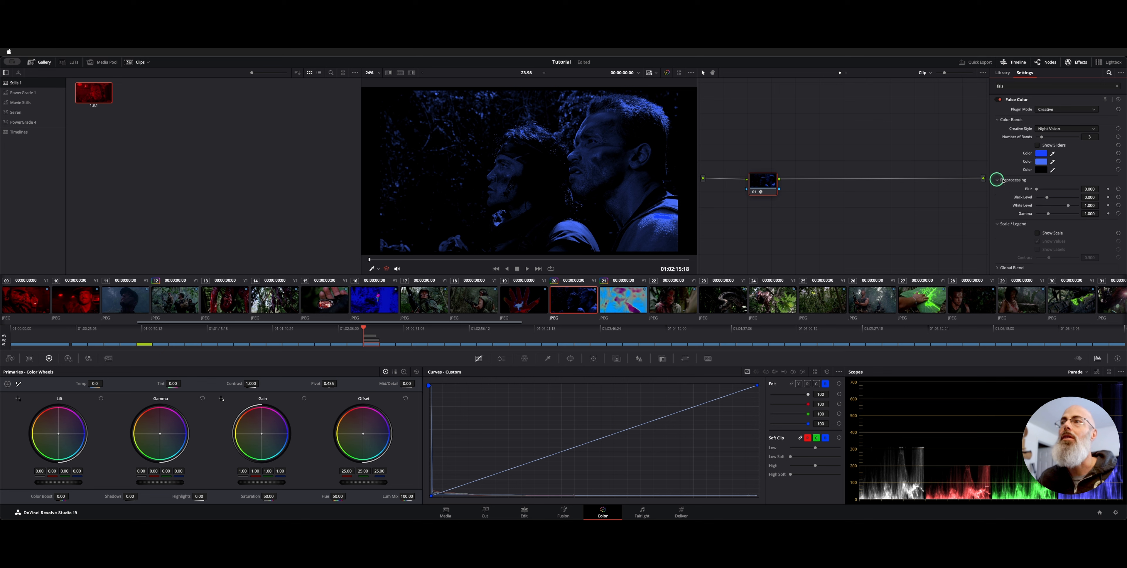
drag(1037, 189, 1055, 191)
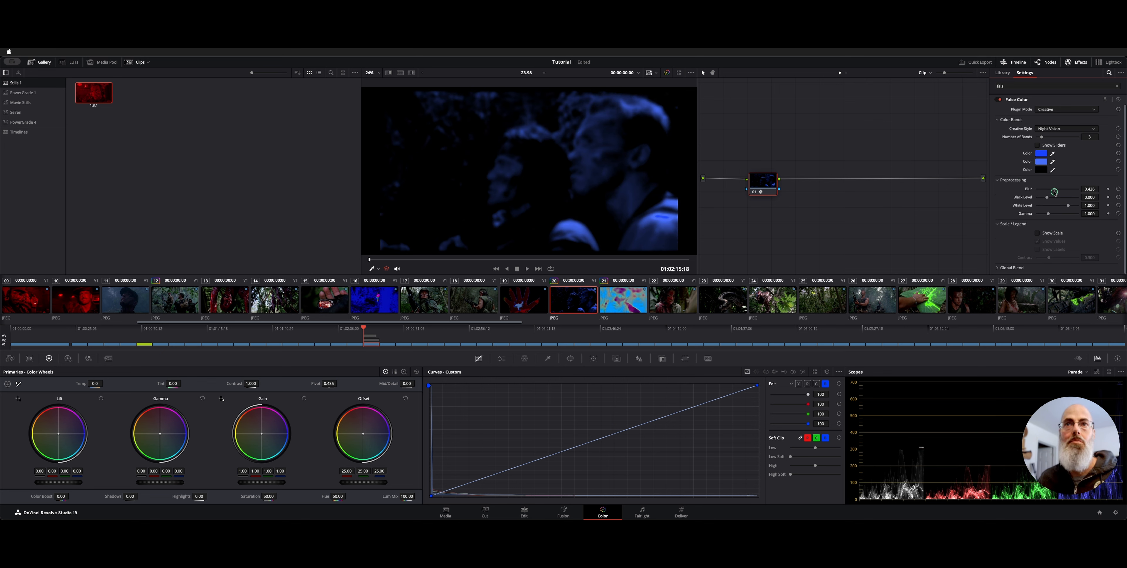
mouse_move(1047, 197)
mouse_down()
mouse_move(1060, 206)
mouse_move(1053, 213)
mouse_up()
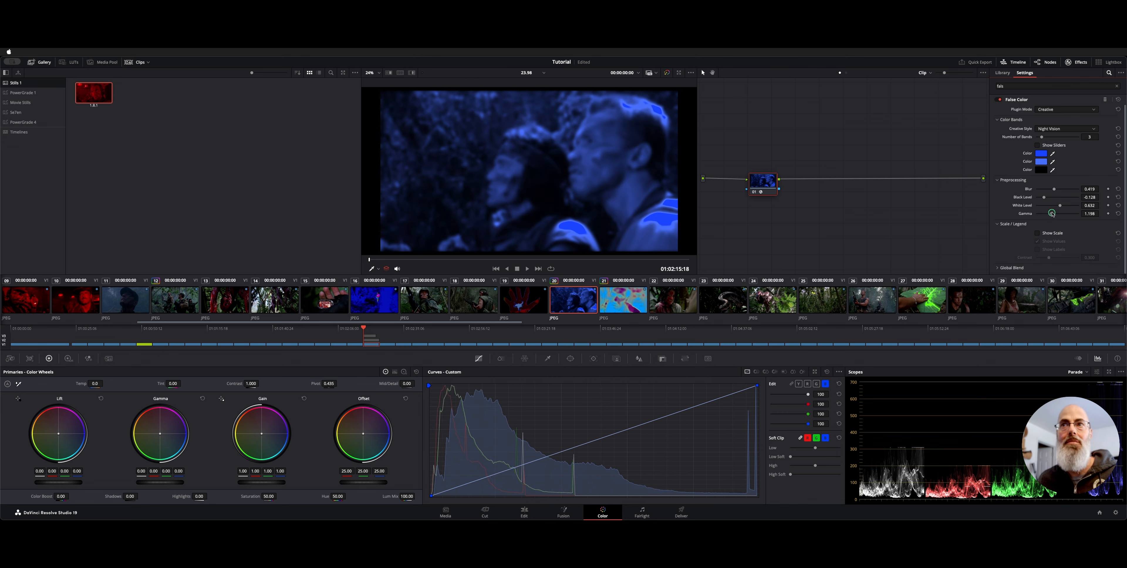
Enable the V2 copy of the shot in the timeline and open its thermal grade in the Color page.
key(shift+4)
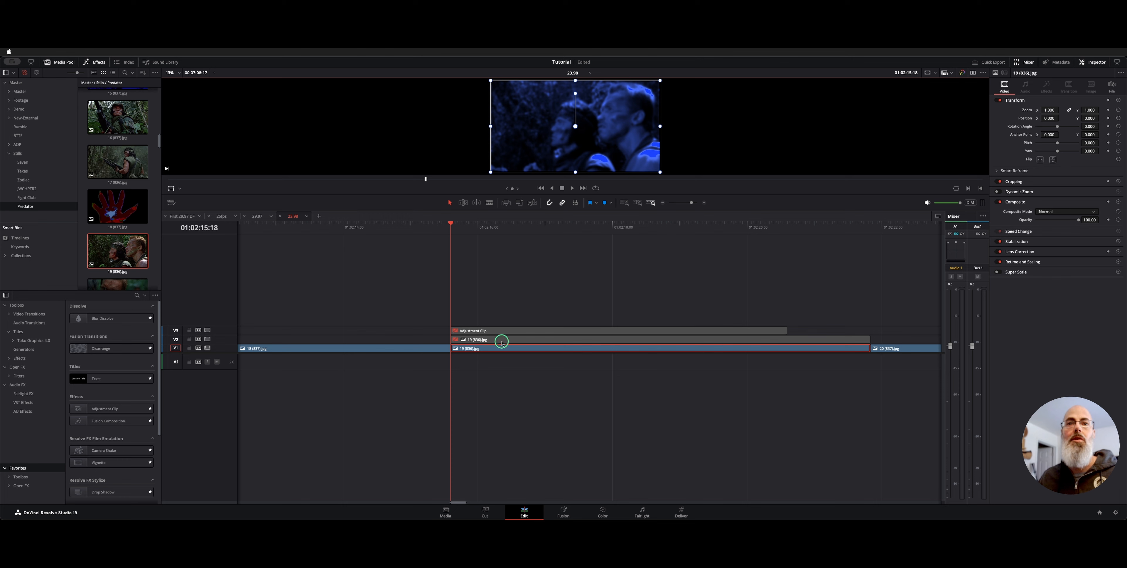
click(502, 341)
key(d)
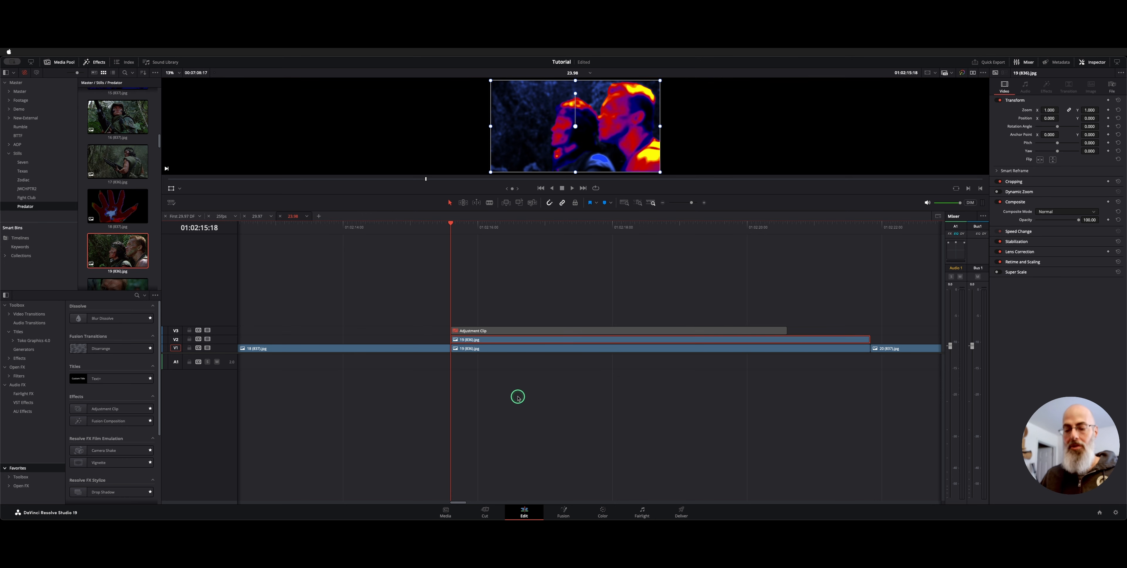
key(shift+6)
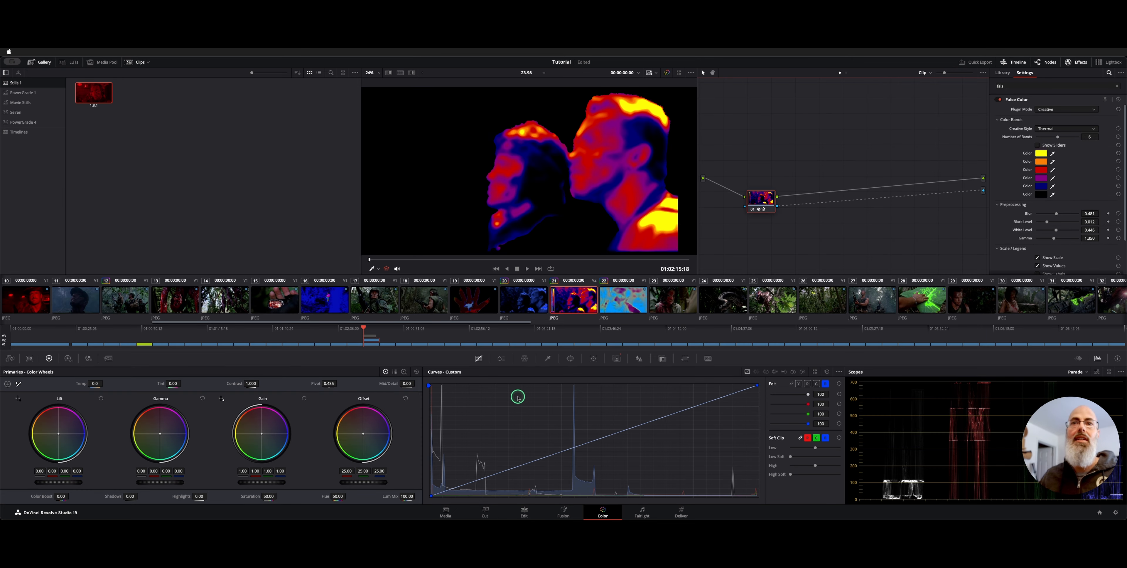
Disconnect the thermal node from the alpha output and move the node up in line with the graph's source.
click(935, 196)
key(Delete)
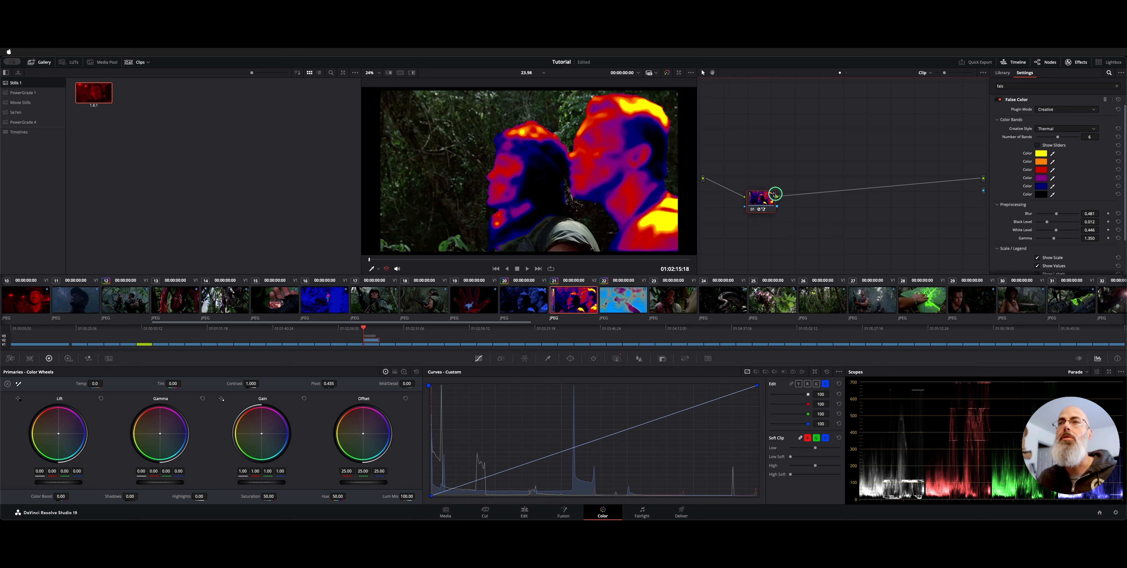
mouse_move(774, 193)
mouse_down()
mouse_move(770, 164)
mouse_move(769, 185)
mouse_up()
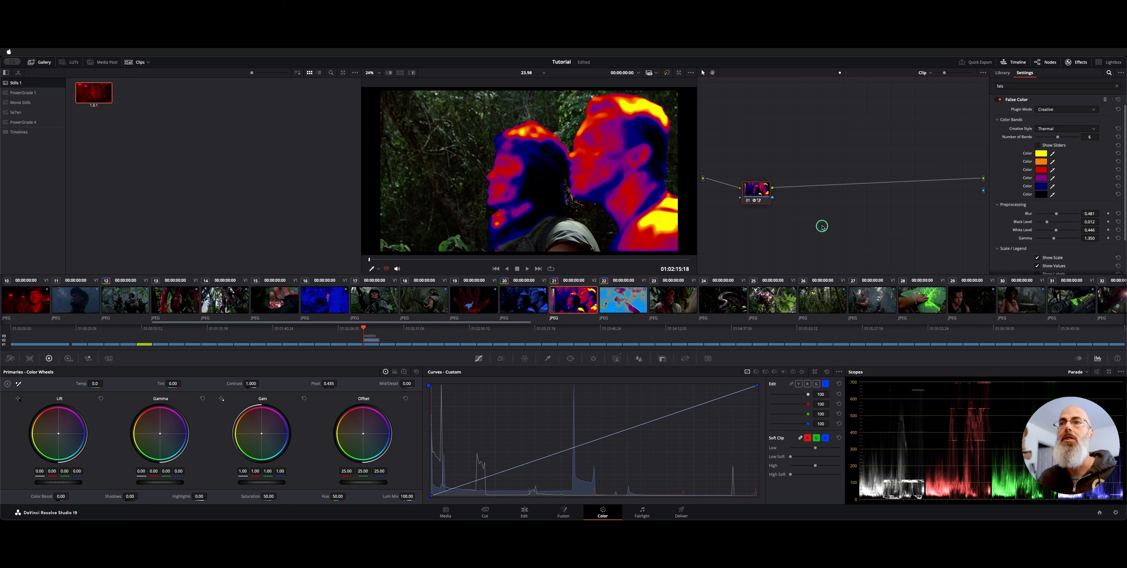
drag(756, 202, 756, 196)
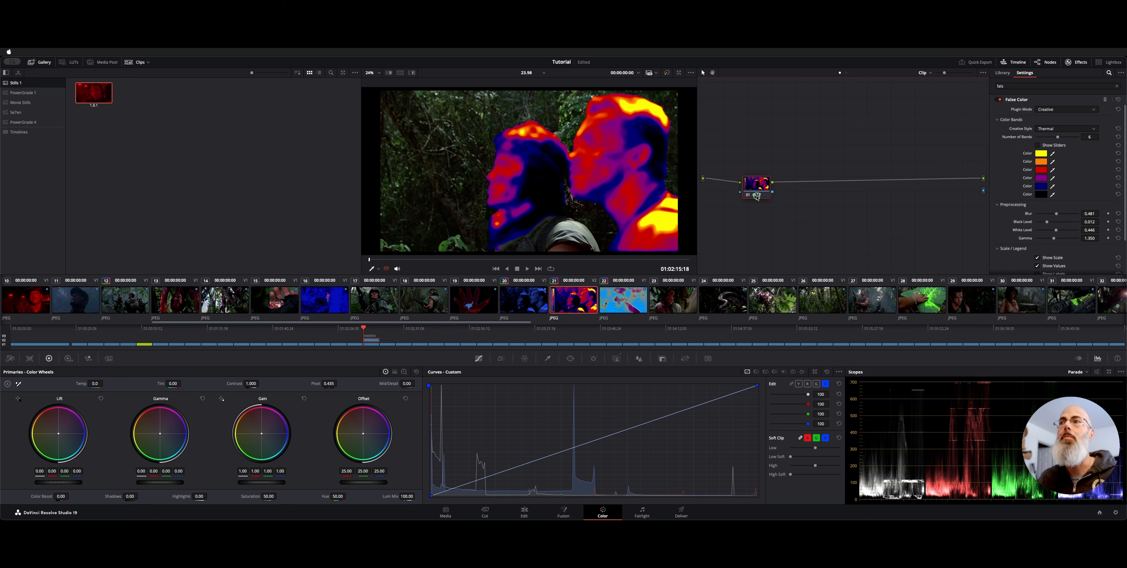
Show the Magic Mask strokes on the two men and reconnect the thermal node's mask to the alpha output.
click(619, 358)
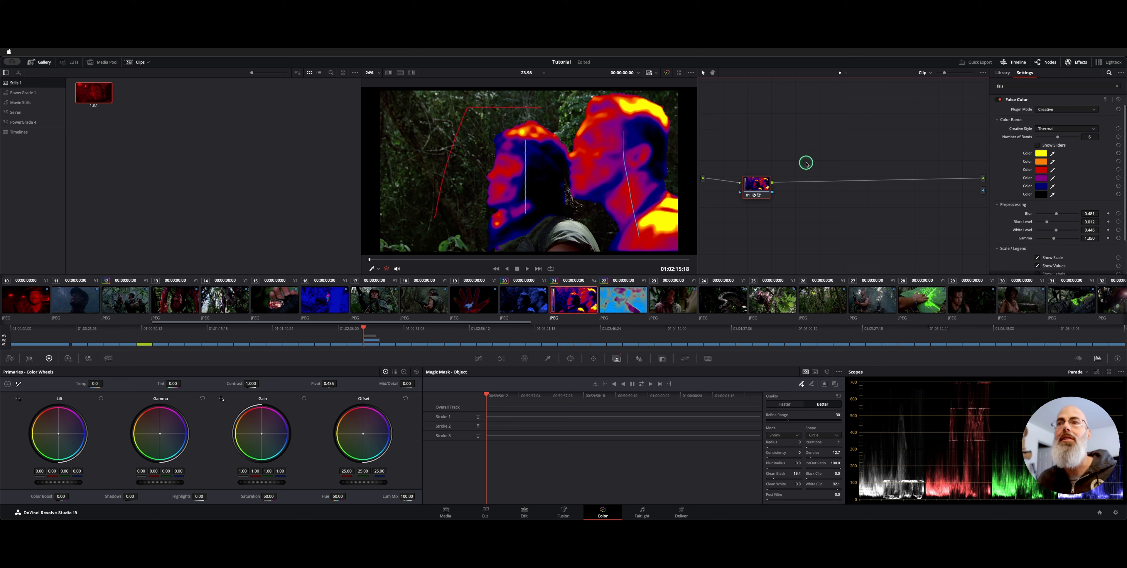
right_click(825, 211)
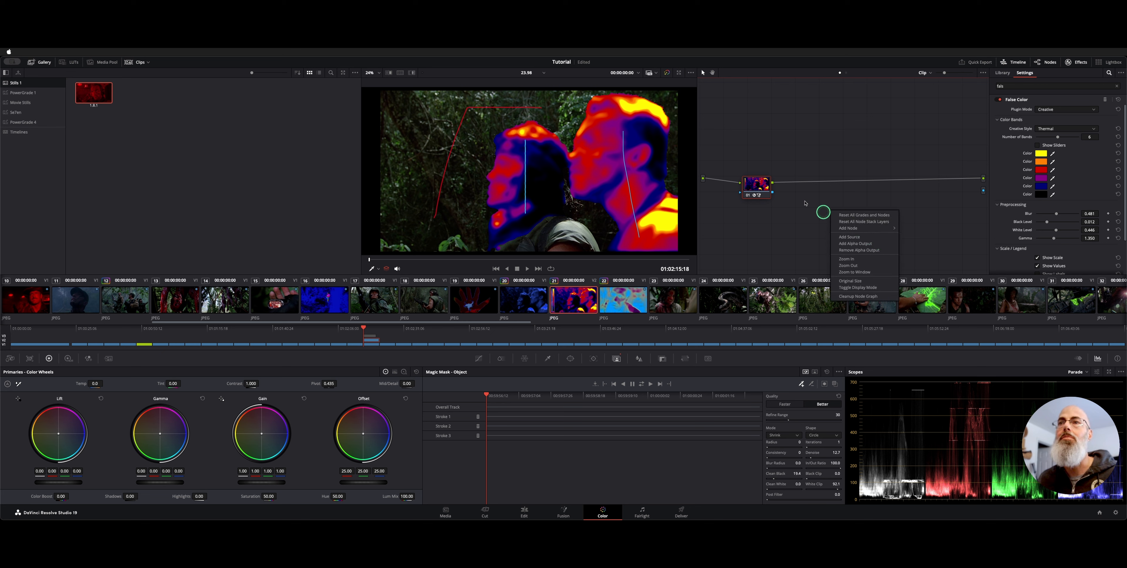
click(794, 196)
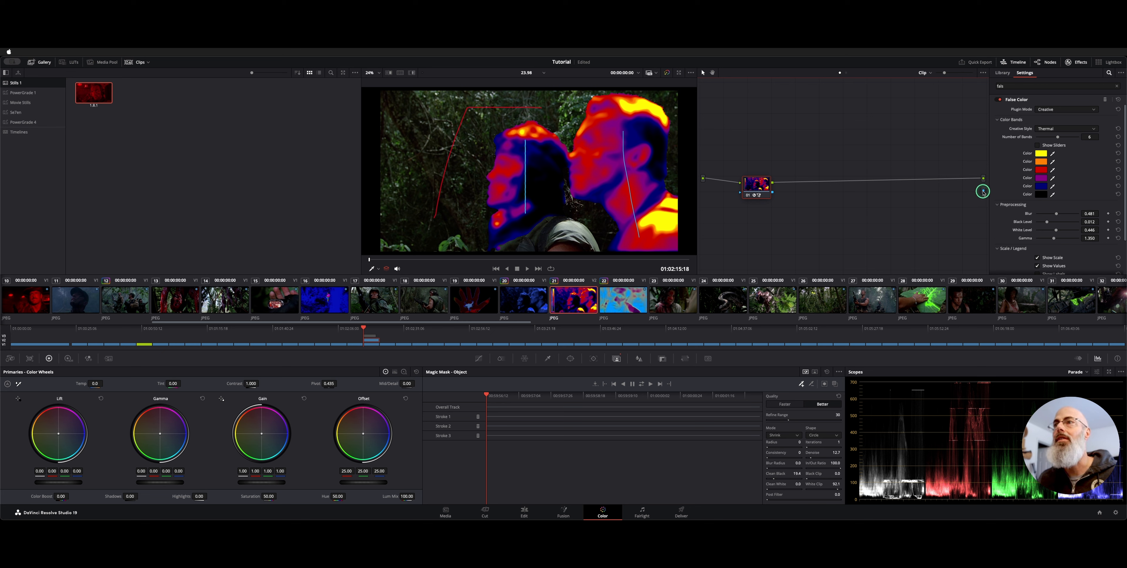
drag(983, 191, 771, 191)
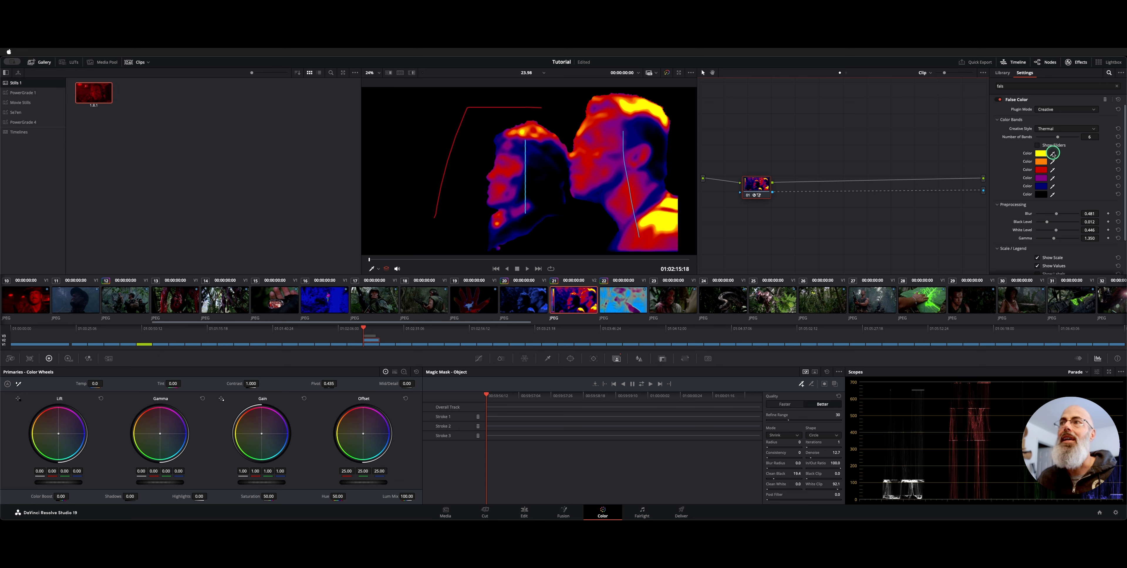
Review the composited thermal shot at full-screen size from the Edit page.
click(1052, 173)
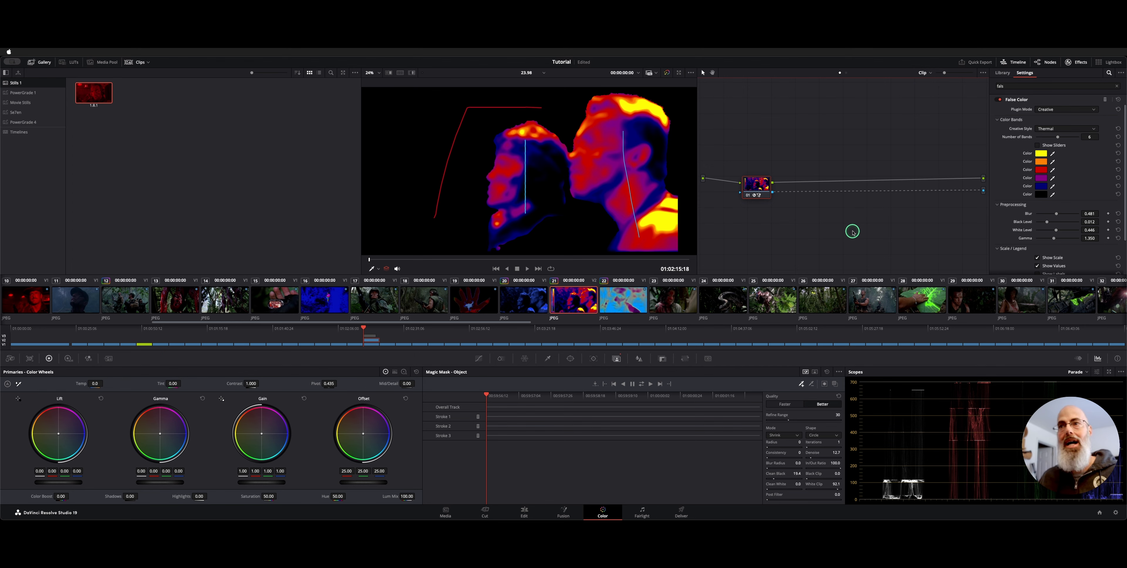
key(shift+4)
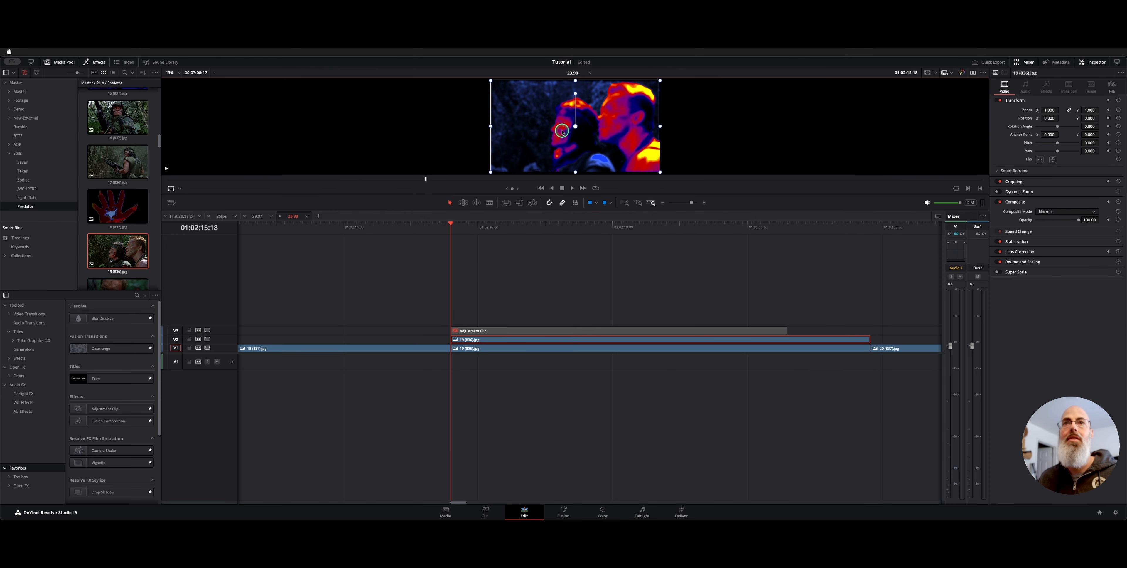
key(super+f)
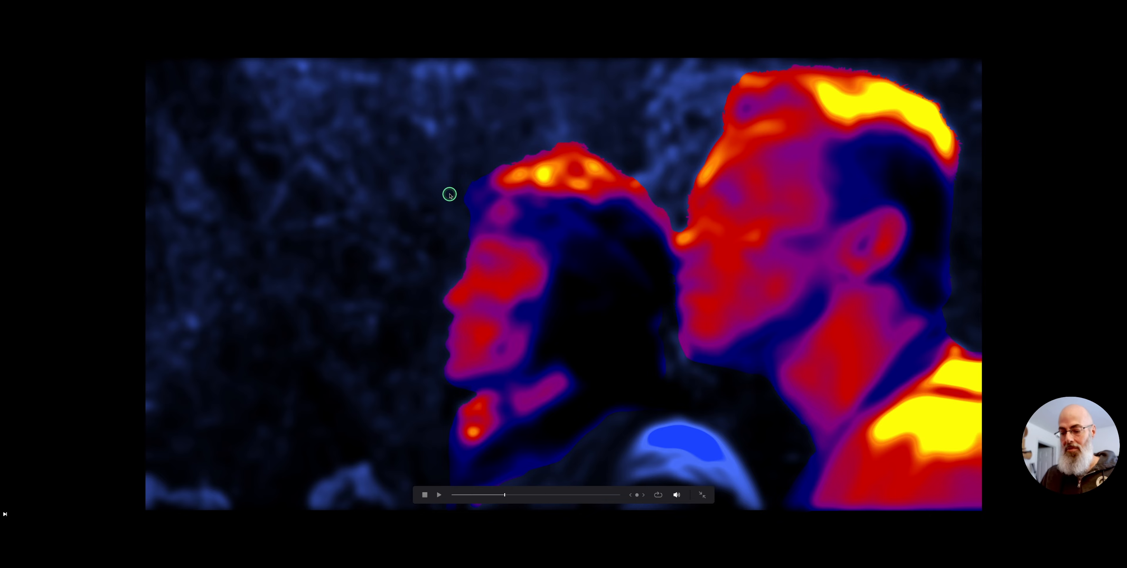
key(Escape)
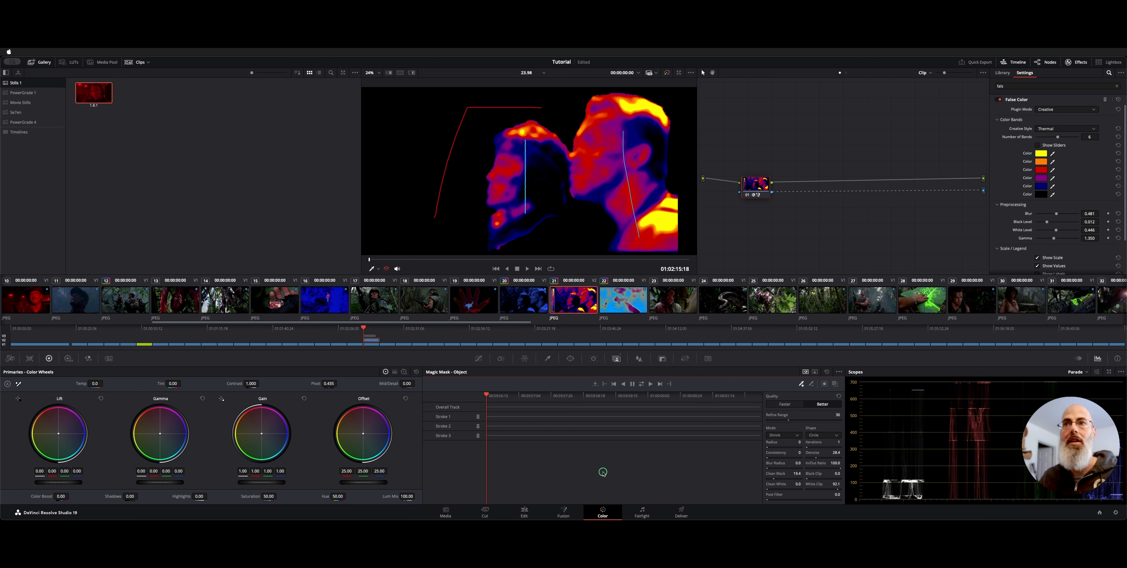
key(shift+4)
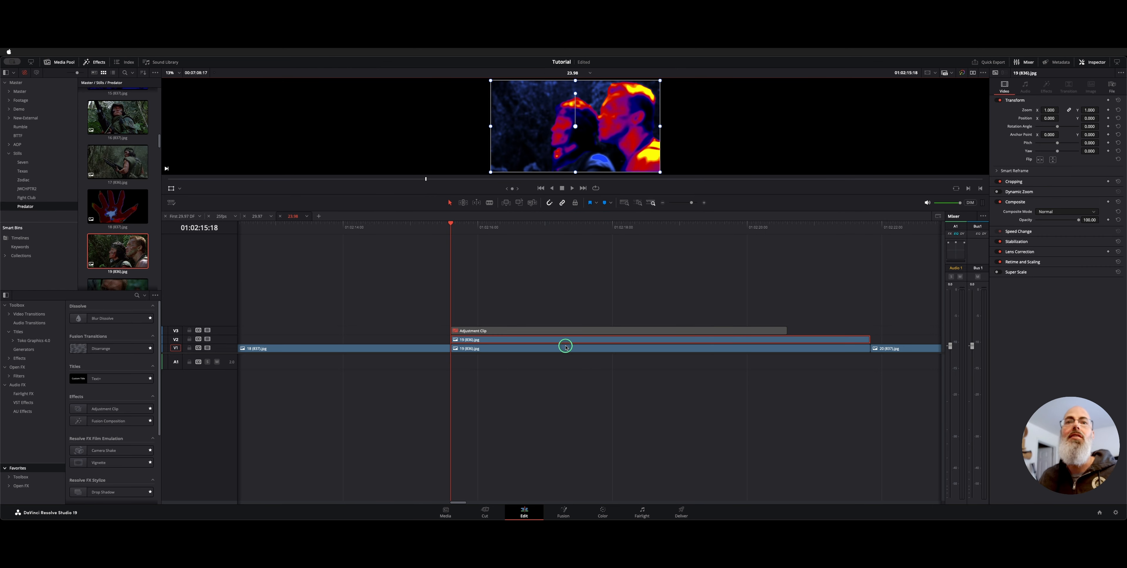
Search the effects toolbox for "adj" and place an enabled Adjustment Clip on V3 above the two layers of the shot.
click(570, 329)
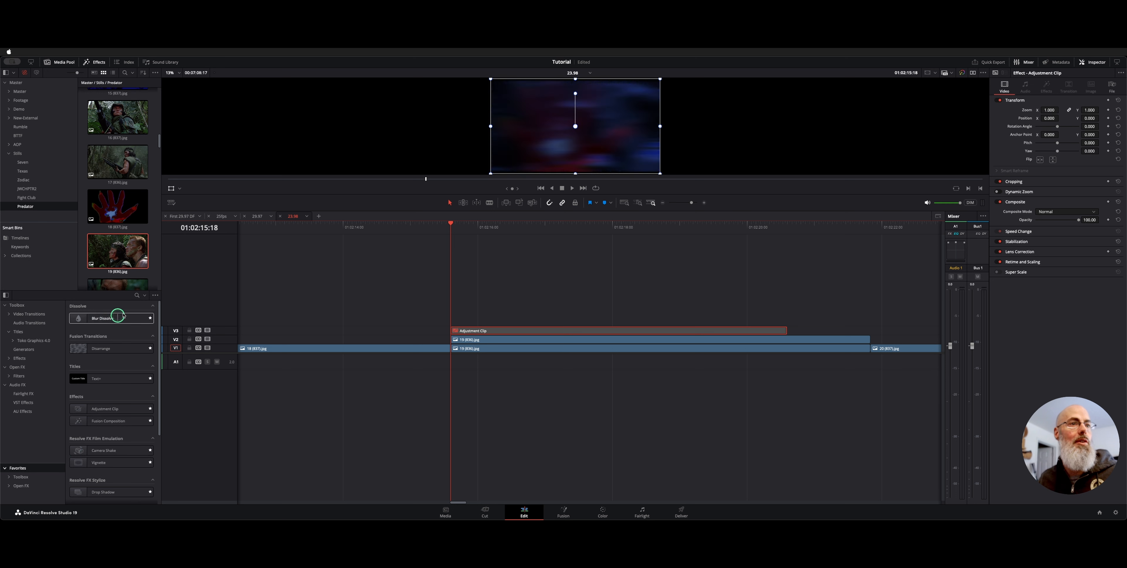
click(30, 305)
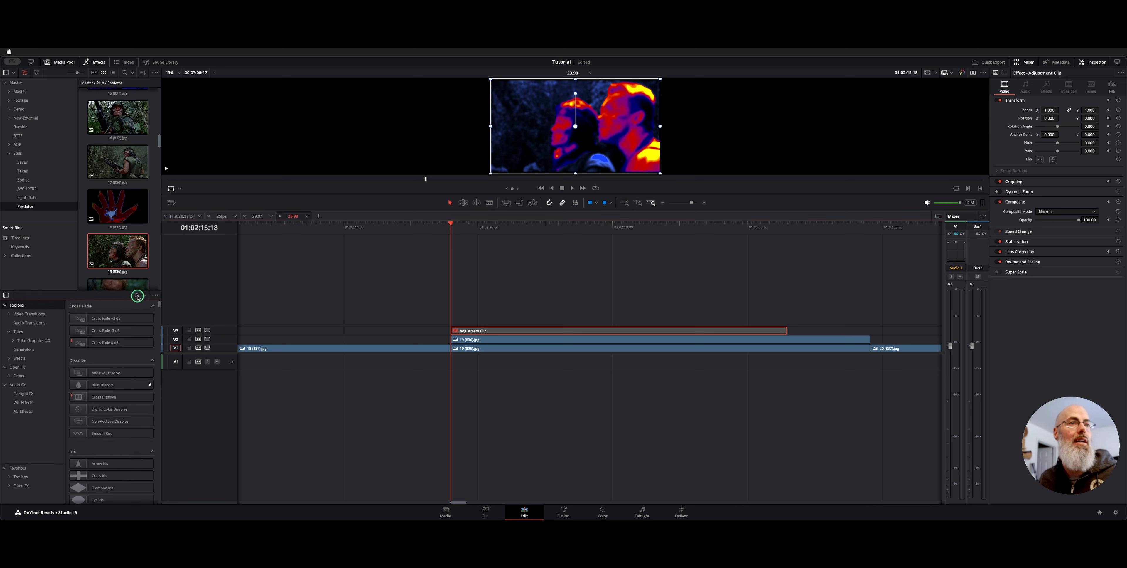
click(137, 296)
text(adj)
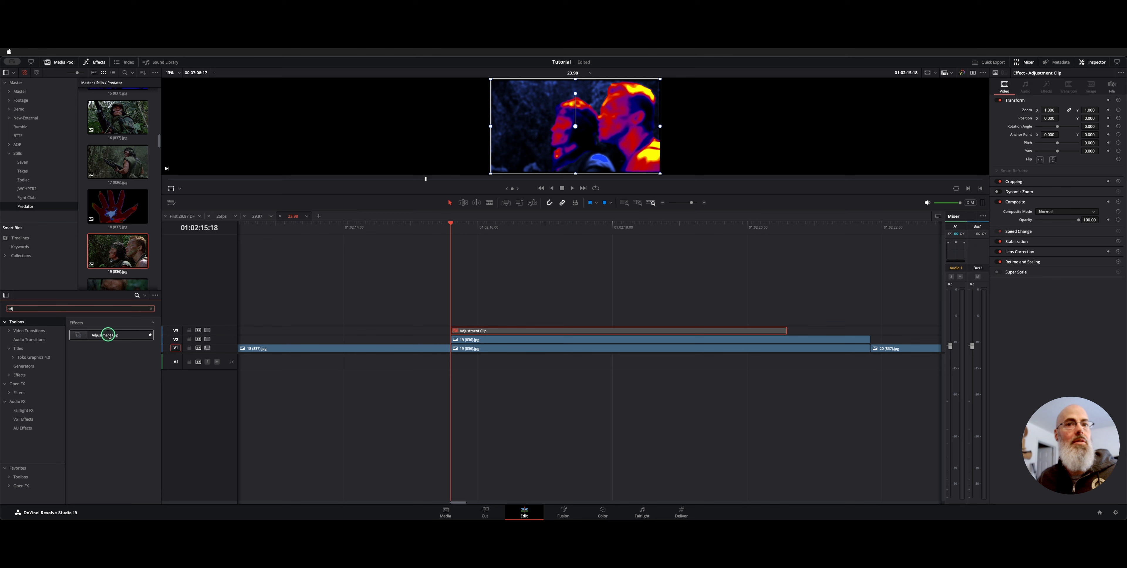
drag(108, 335, 505, 297)
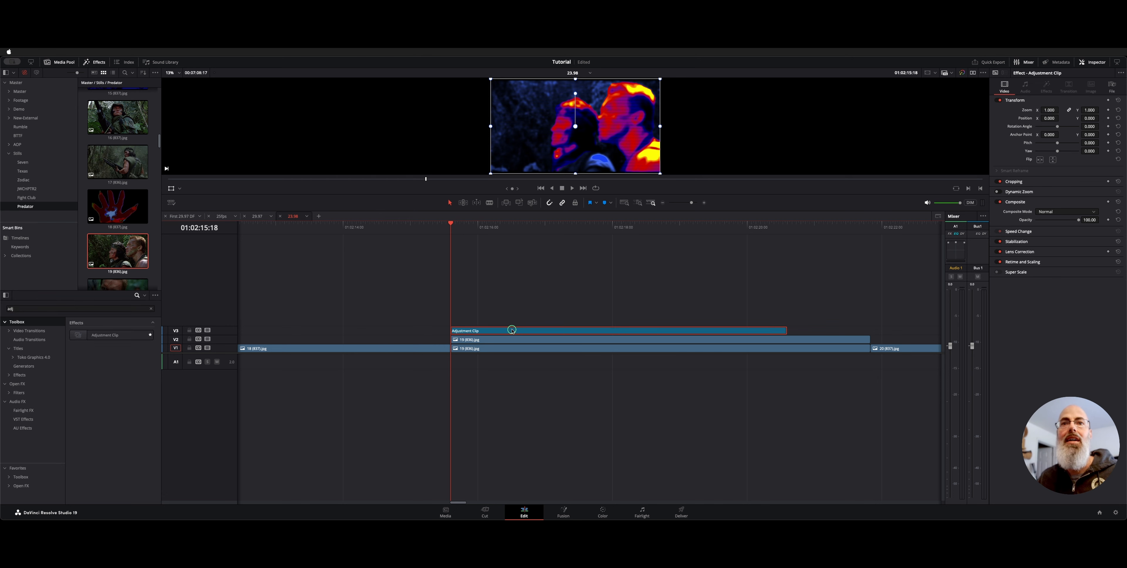
Open the adjustment clip's grade in the Color page, look up the Scanlines effect, and show the node's Scanlines settings.
key(shift+6)
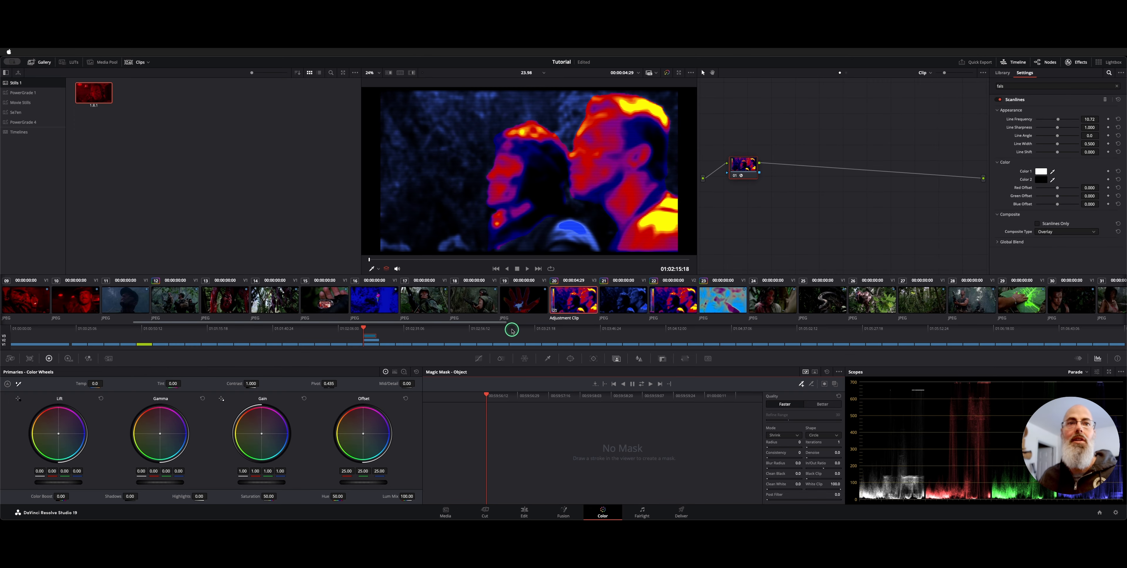
double_click(1011, 85)
text(sc)
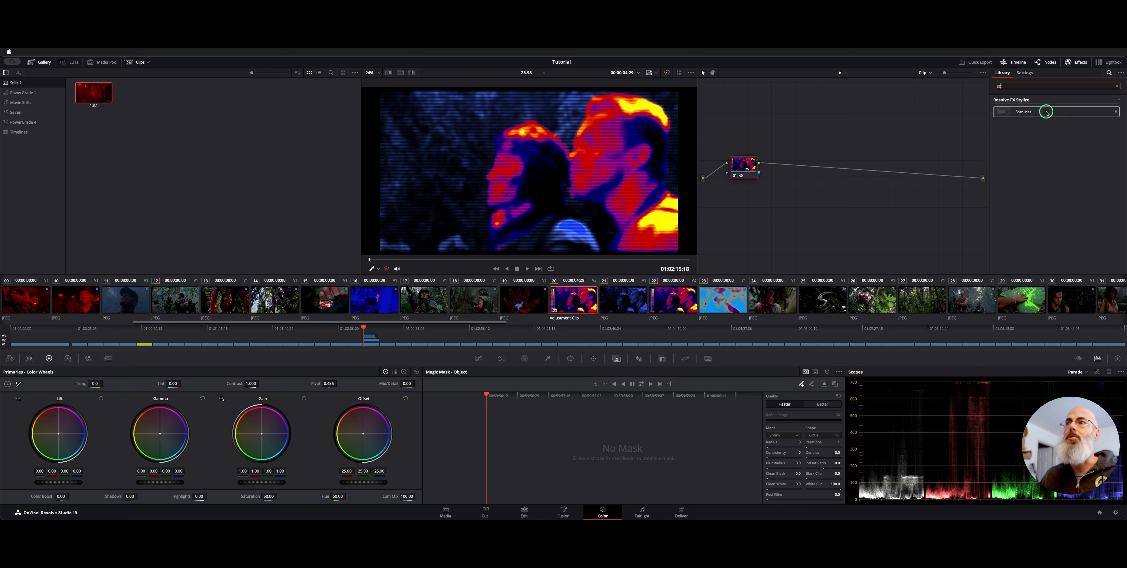
click(739, 164)
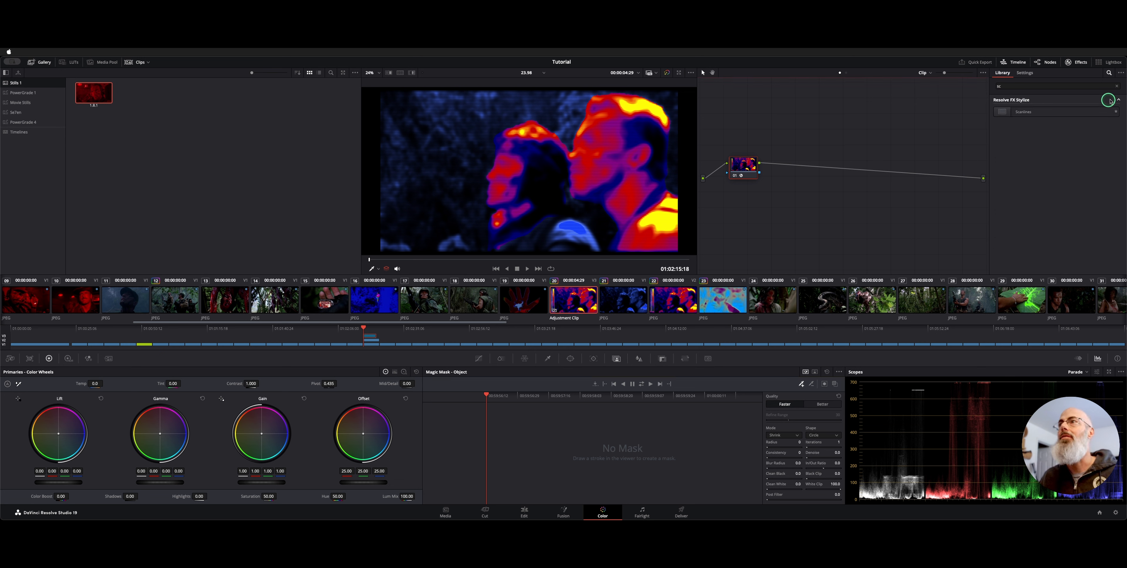
click(1116, 87)
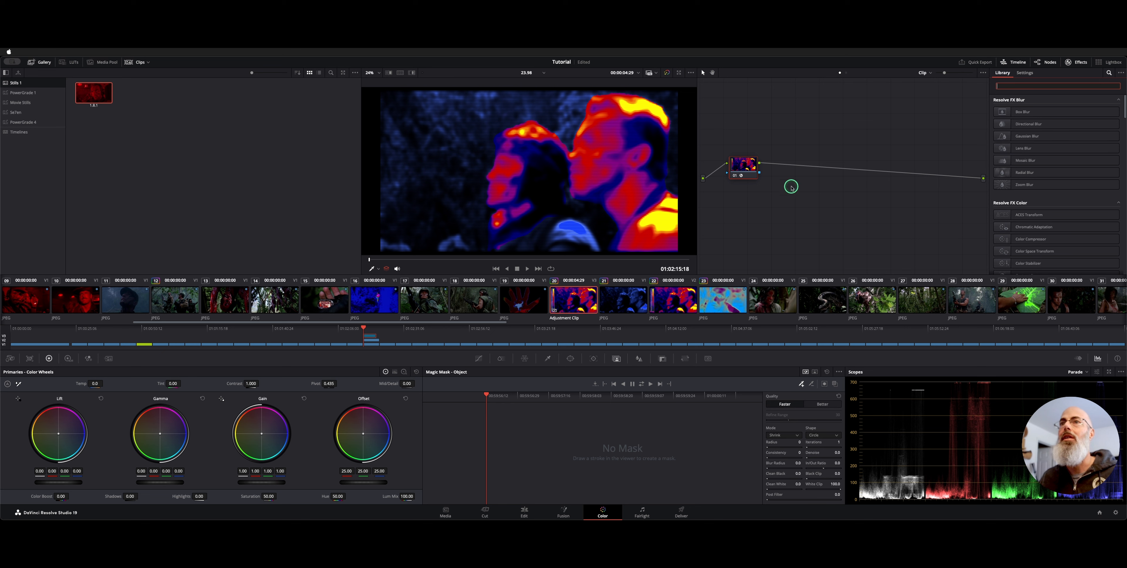
click(745, 171)
click(1025, 73)
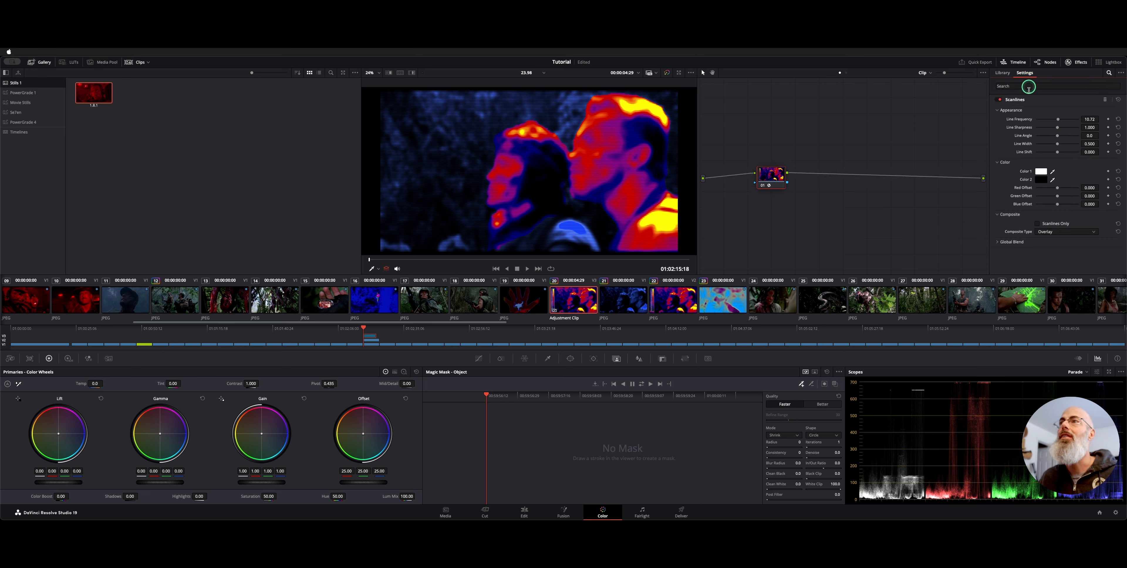
Reset the Scanlines effect, set its line frequency to about 9.25, and lower its global blend to about 0.372.
click(1119, 100)
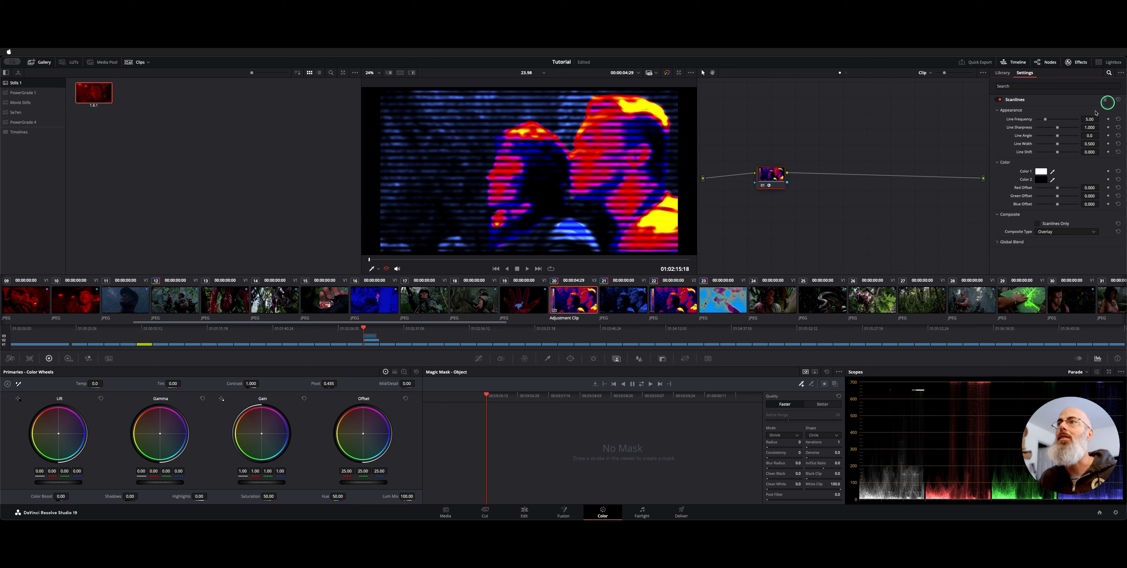
drag(1044, 121, 1055, 123)
click(1006, 242)
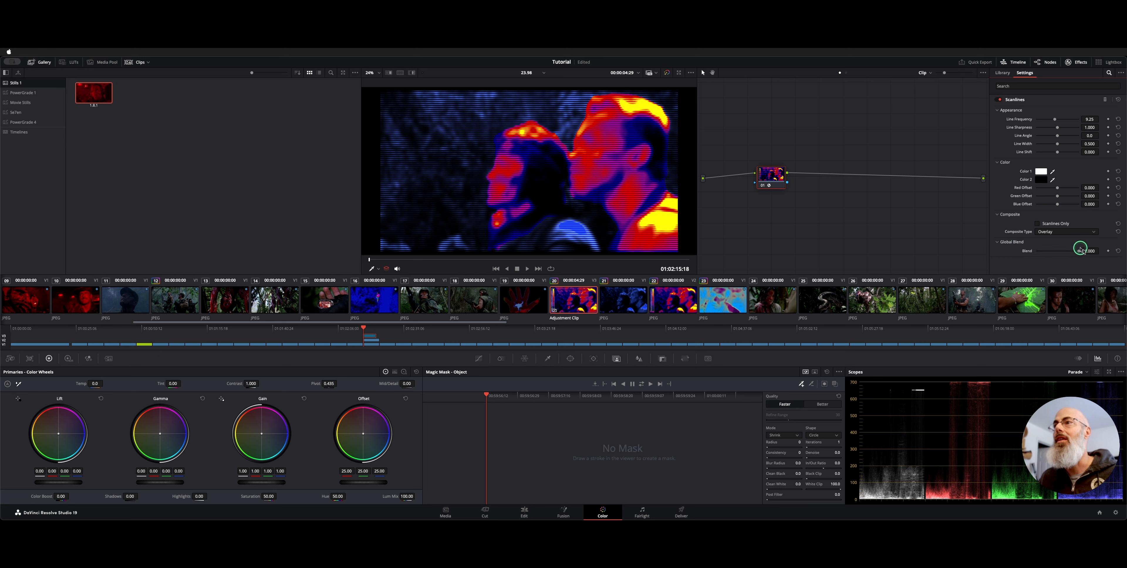
drag(1079, 251, 1052, 253)
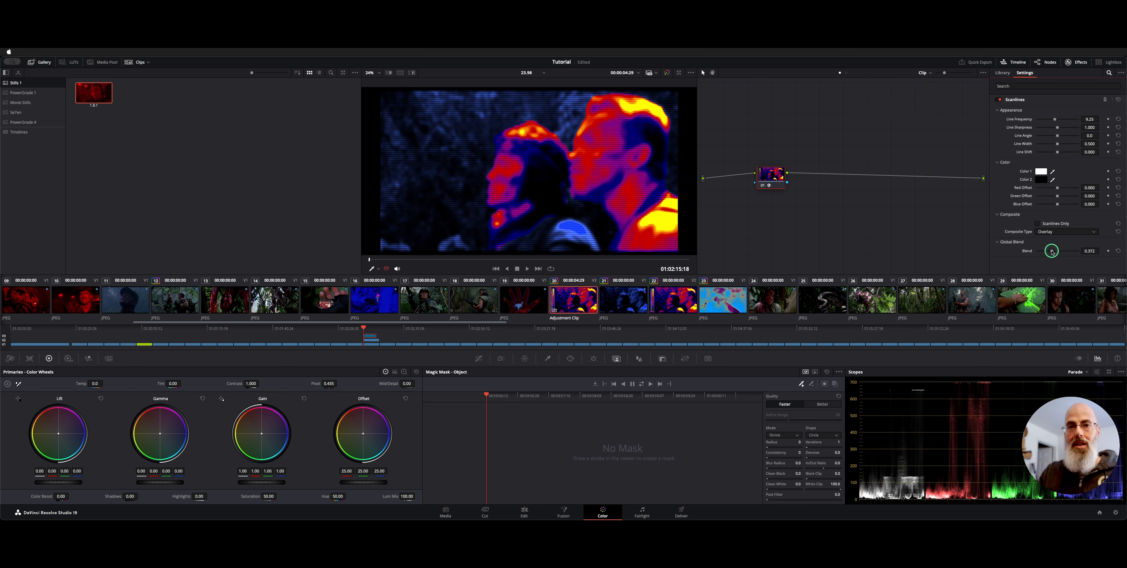
Examine the scanlines over the thermal shot at full-screen size from the Edit page.
key(shift+4)
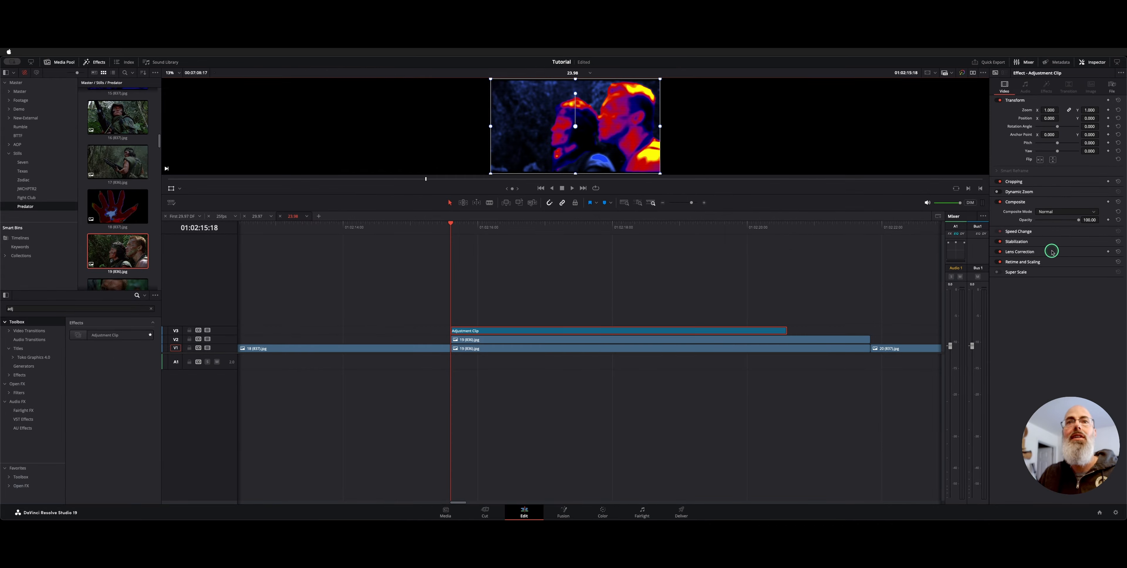
key(super+f)
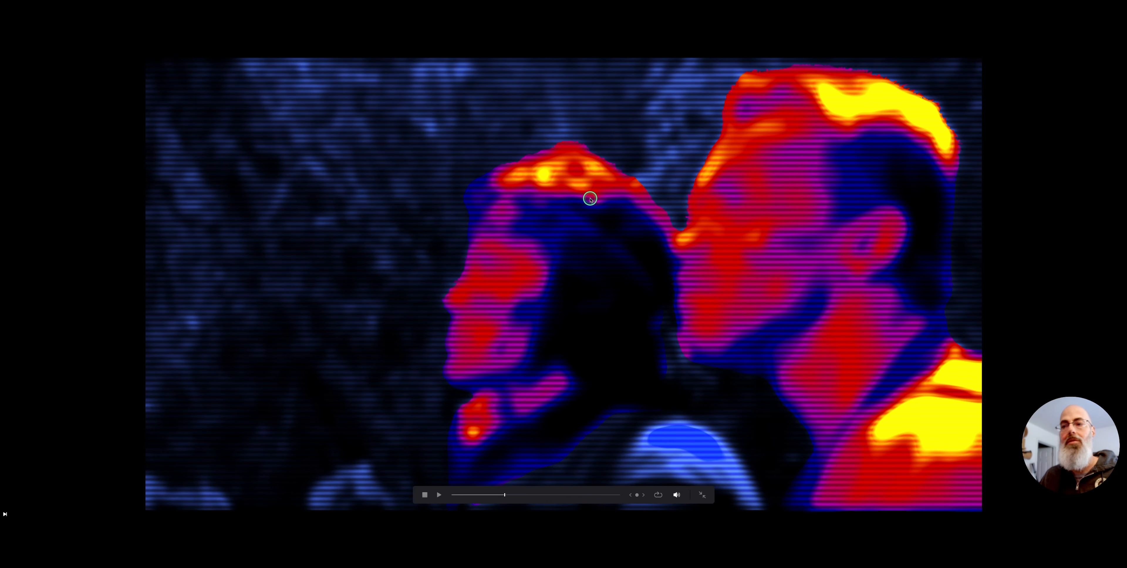
key(Escape)
click(602, 272)
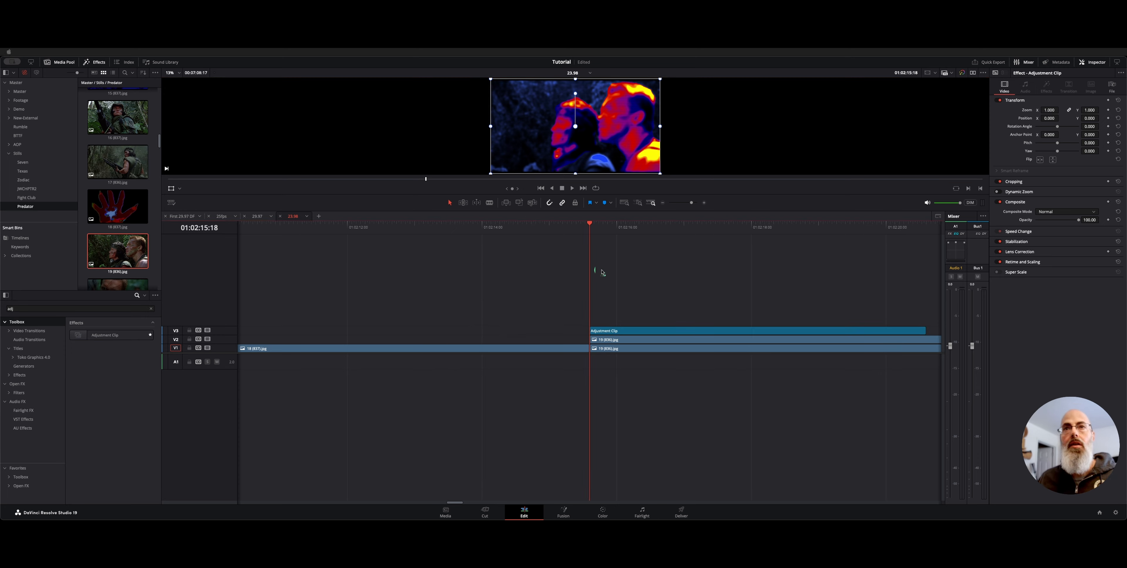
key(super+f)
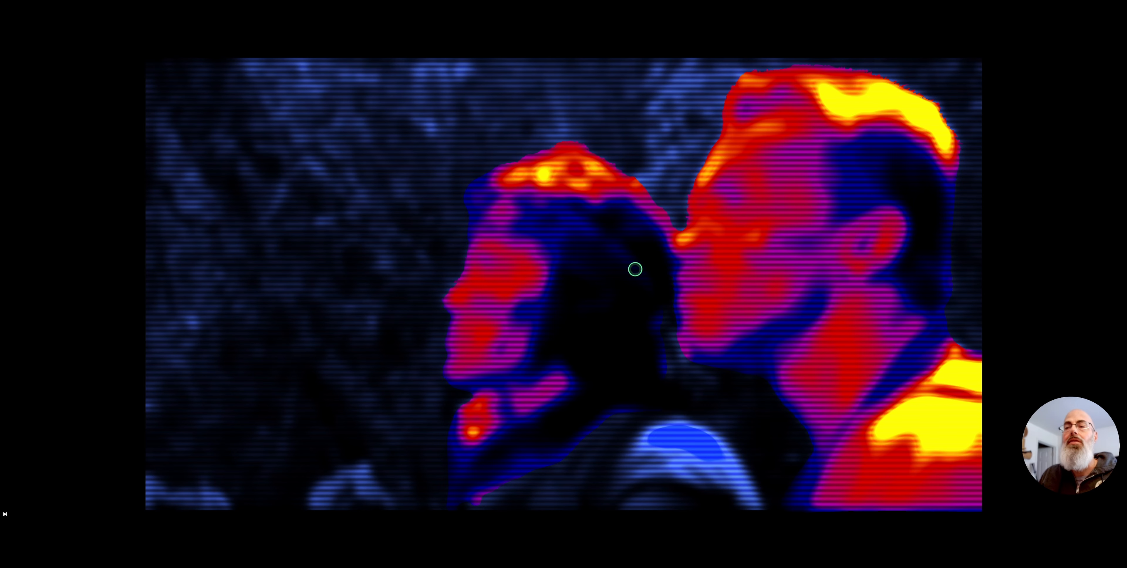
key(Escape)
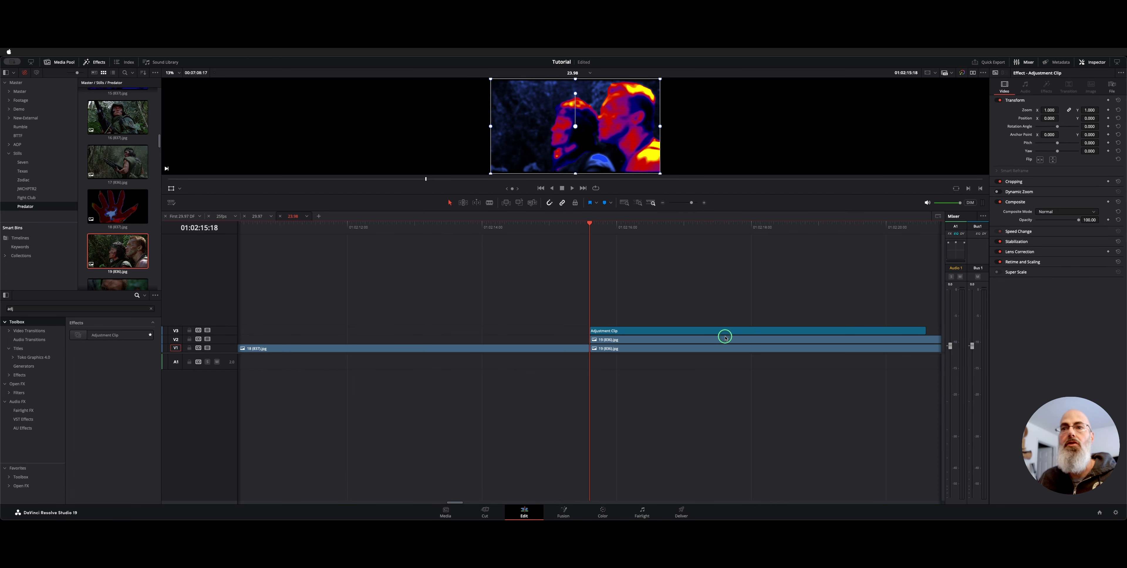
Open the next shot's two-node grade in the Color page, disable both nodes, and hide the clip thumbnails.
click(725, 338)
key(Down)
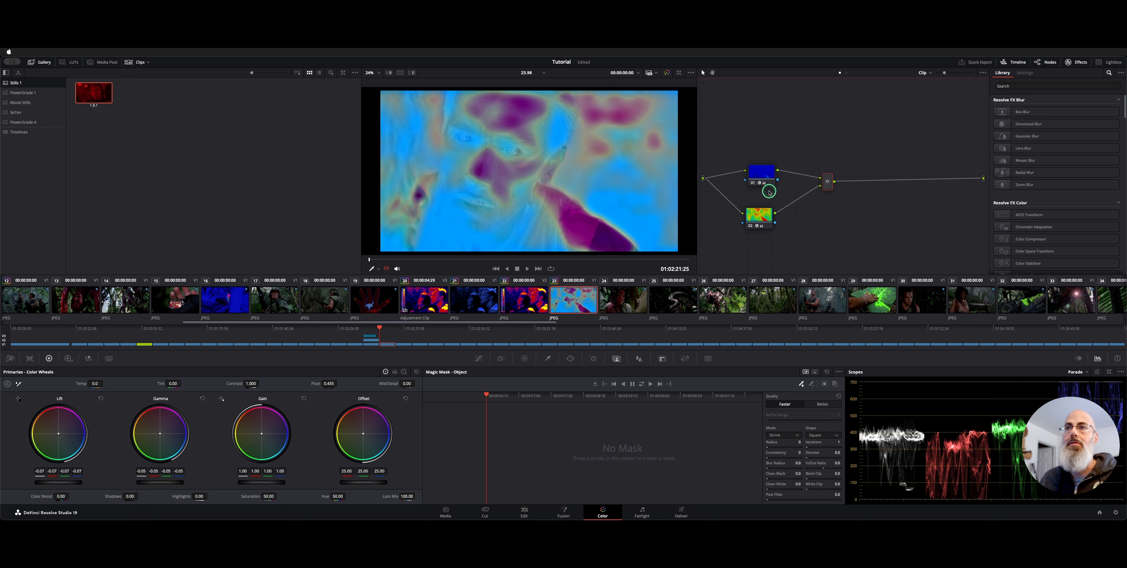
click(758, 215)
click(757, 176)
key(super+d)
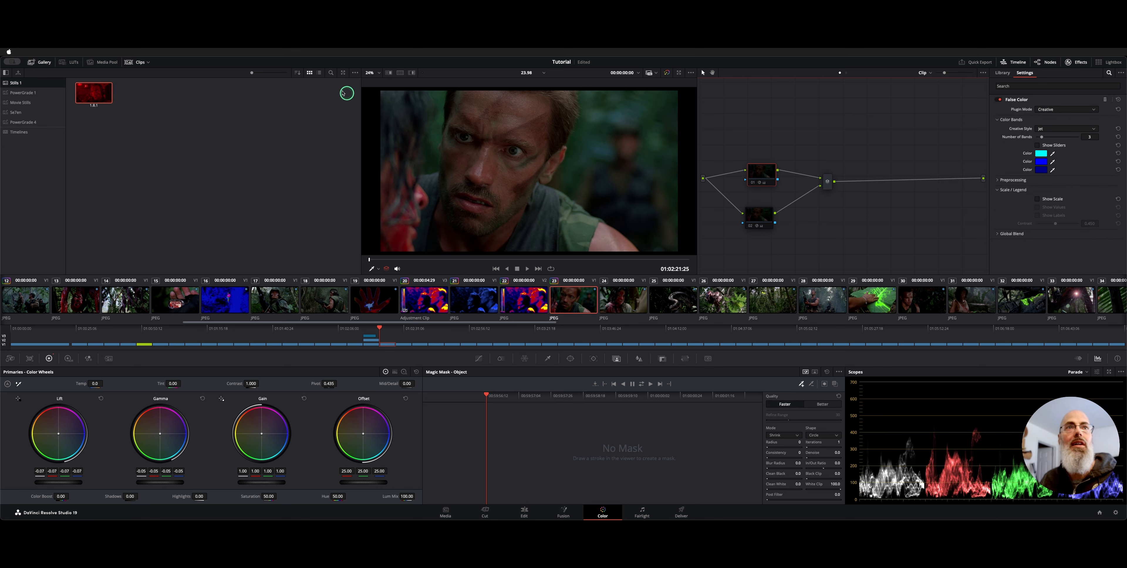
click(132, 61)
Enable the upper Jet False Color node, try 6 color bands with preprocessing shown, and return it to 3 bands.
mouse_move(767, 175)
mouse_down()
mouse_move(788, 175)
mouse_move(774, 175)
mouse_up()
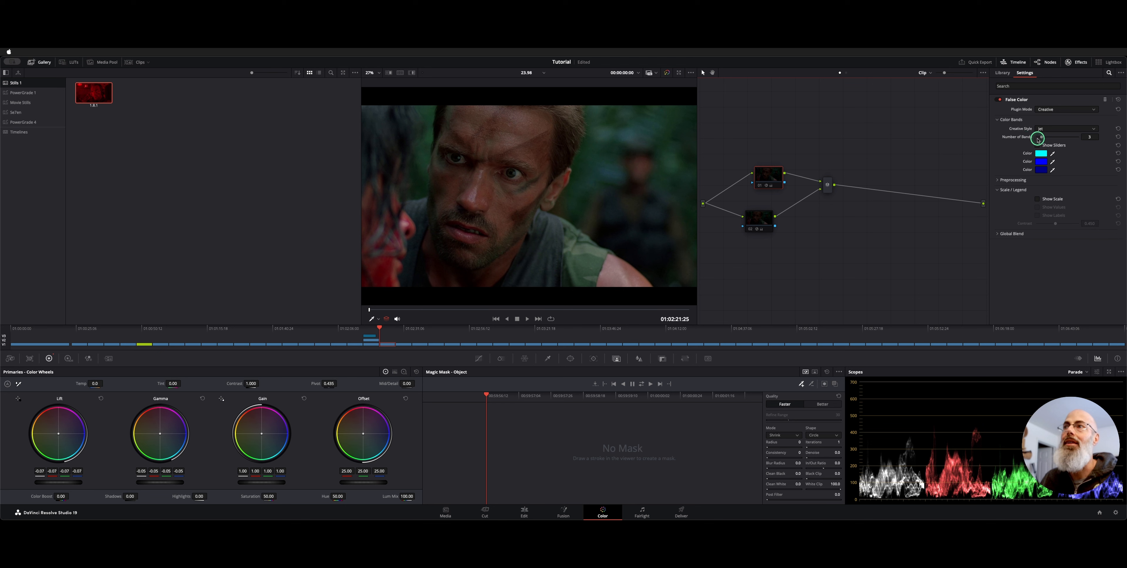
mouse_move(1039, 139)
mouse_down()
mouse_move(1069, 139)
mouse_move(1059, 139)
mouse_up()
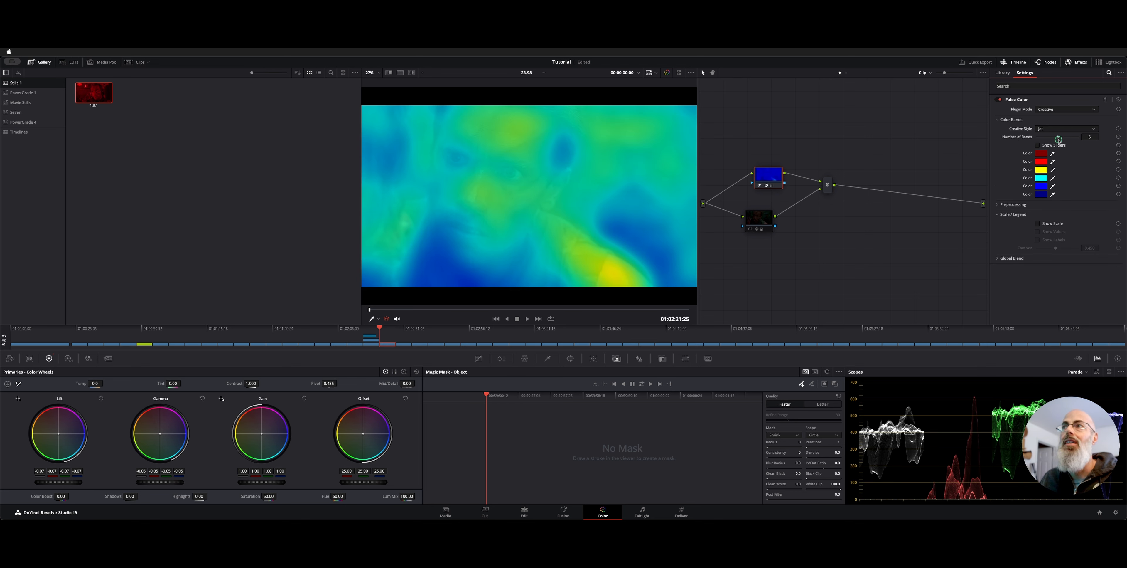
click(1041, 152)
click(1028, 174)
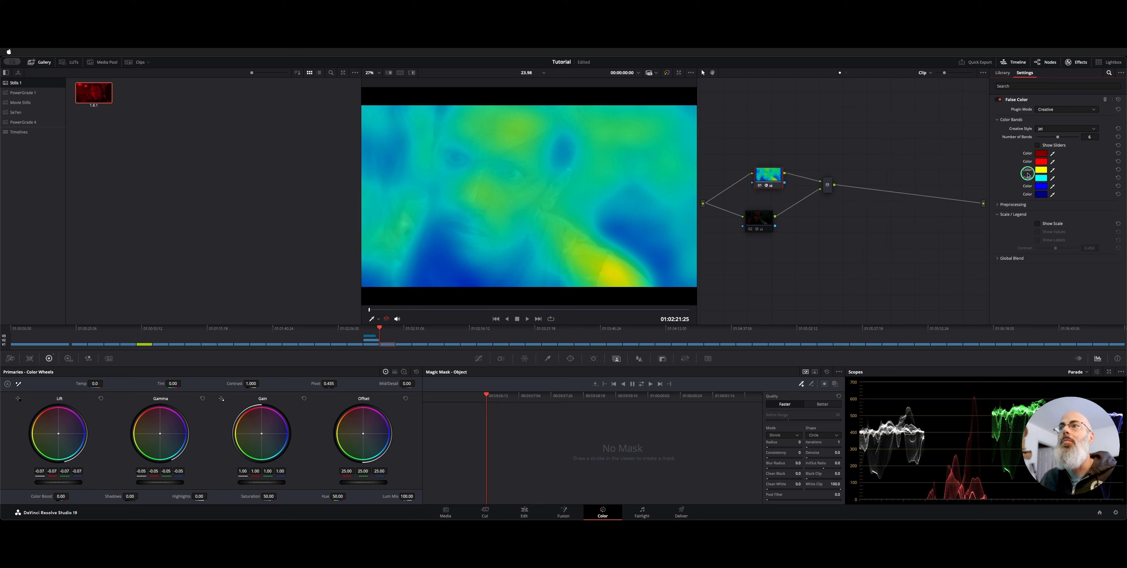
click(998, 204)
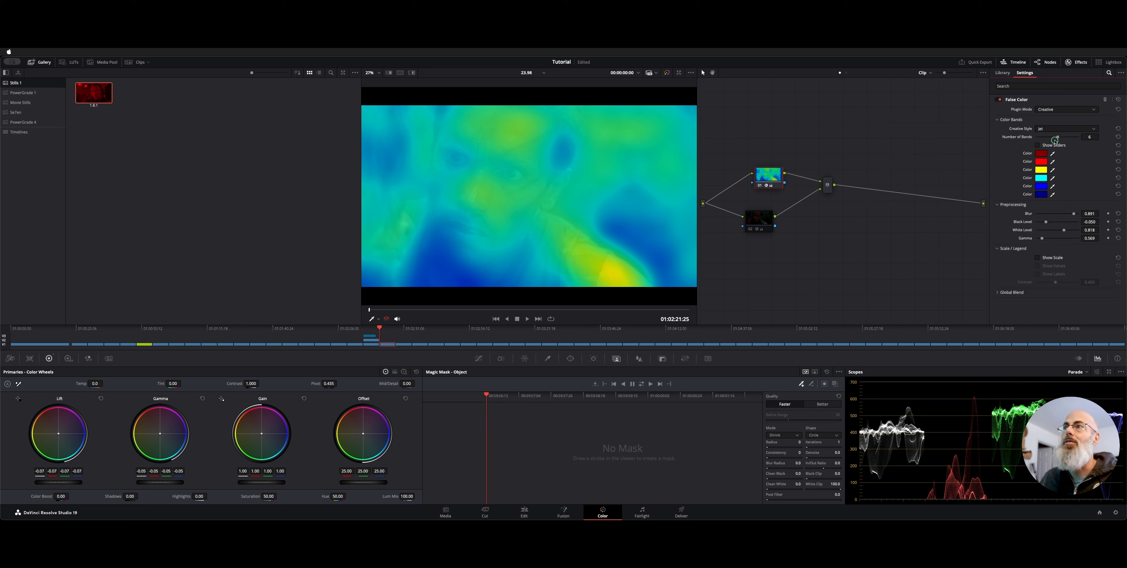
drag(1057, 138, 1041, 137)
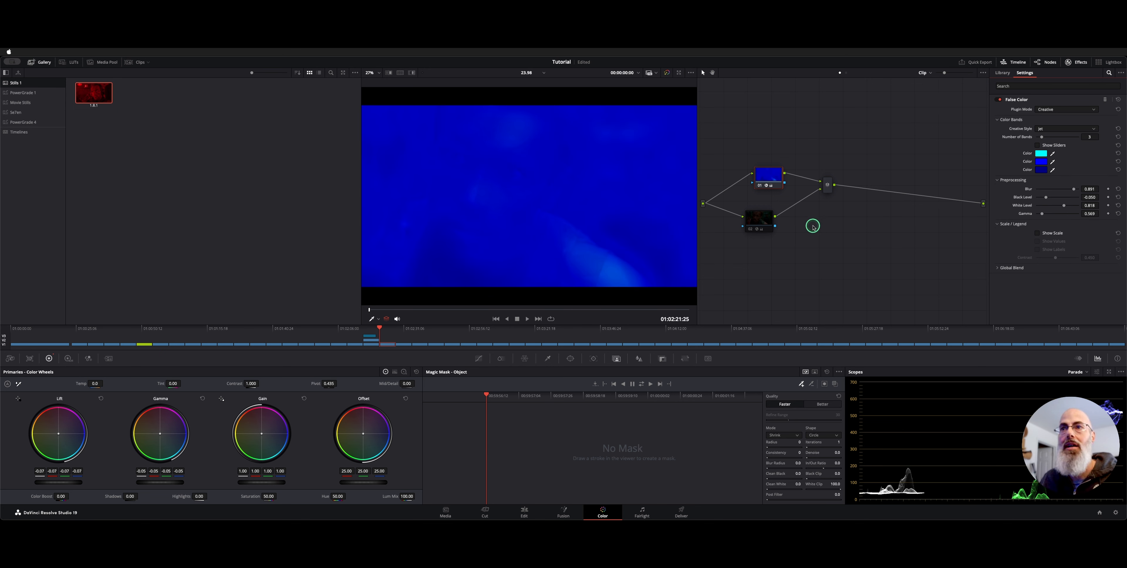
Rearrange the upper blue node and the mixer node in the node graph.
drag(781, 174, 826, 183)
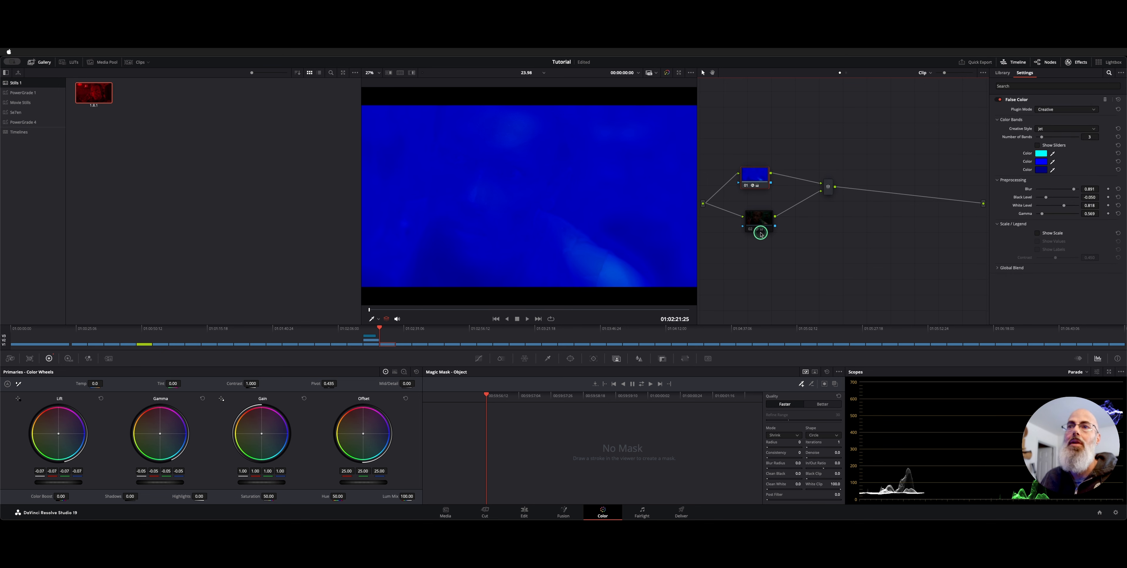
click(829, 187)
drag(830, 187, 831, 183)
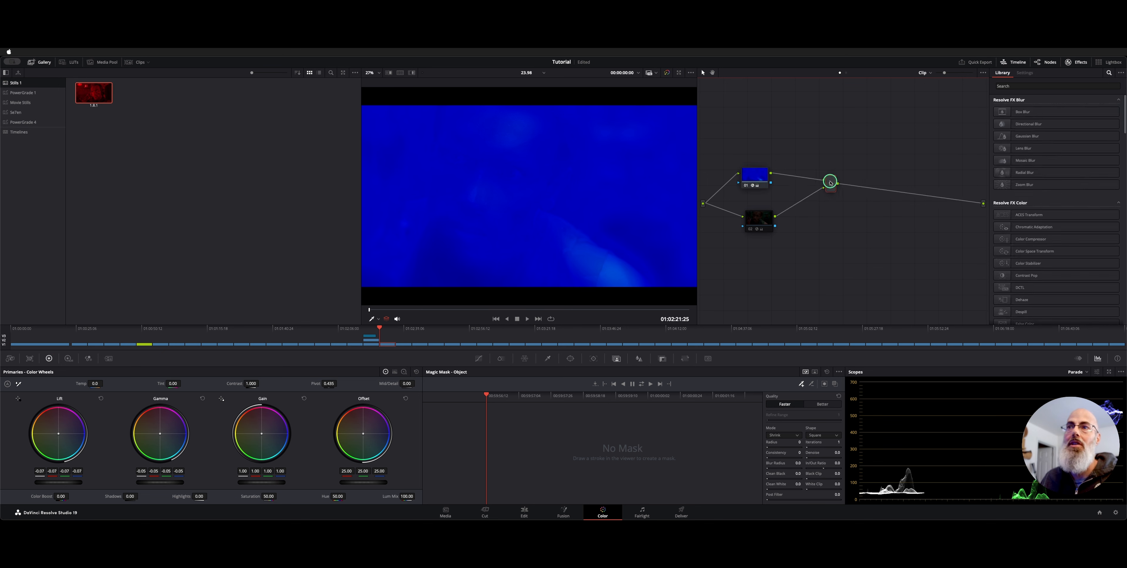
Enable the lower Jet False Color node and set its global blend to about 0.806.
click(759, 218)
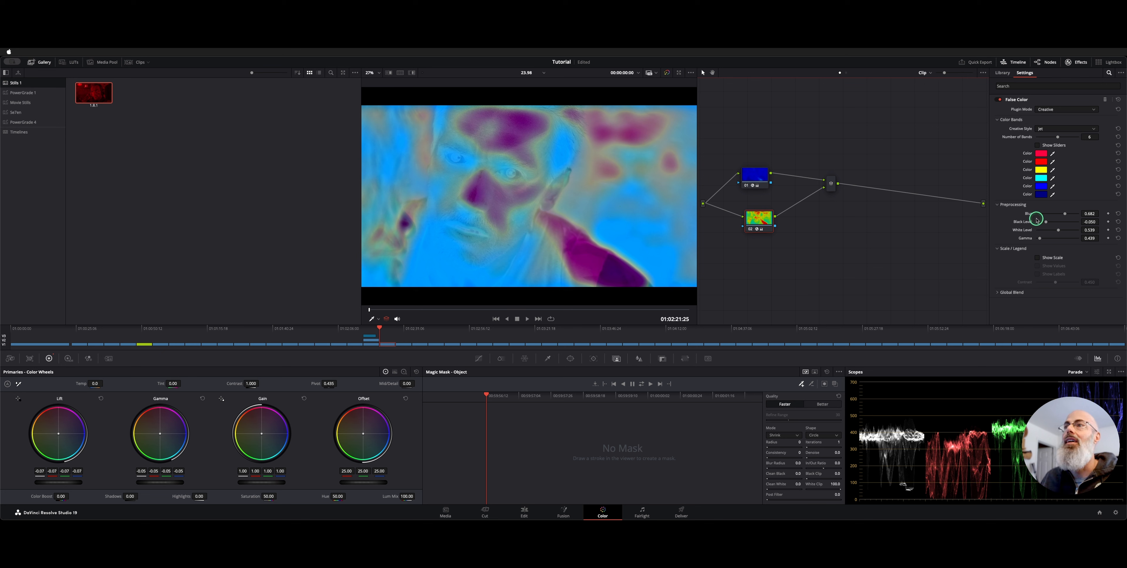
click(998, 292)
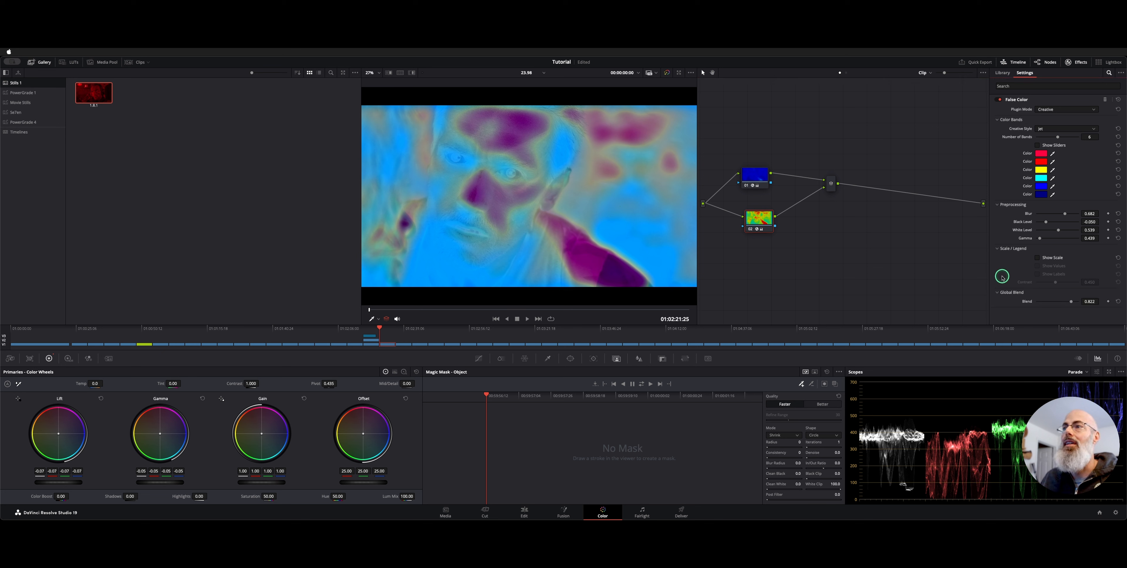
mouse_move(1071, 302)
mouse_down()
mouse_move(1032, 302)
mouse_move(1071, 299)
mouse_up()
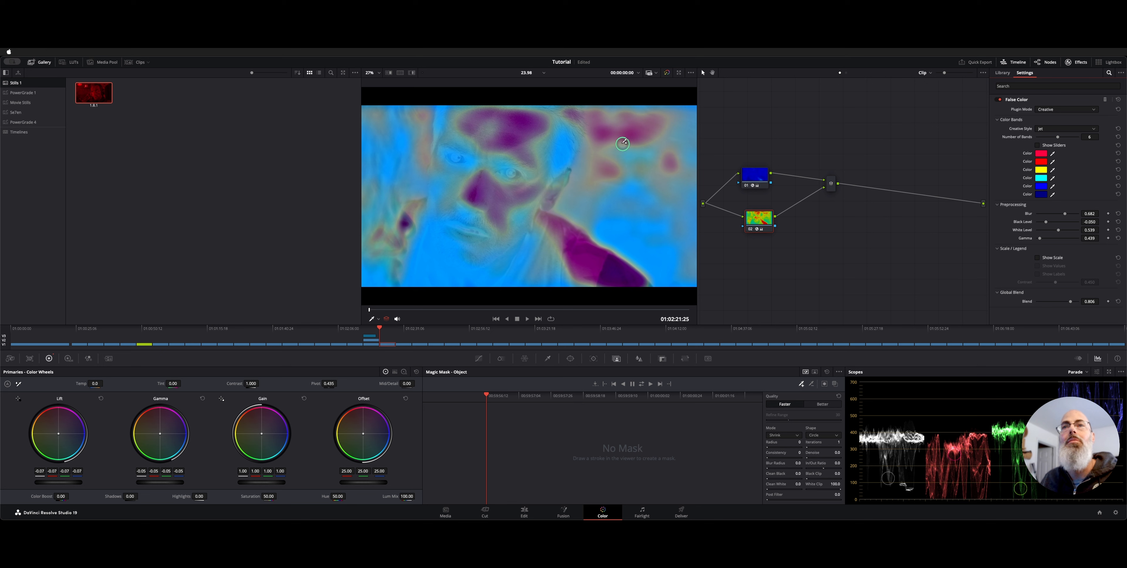
Try pink and orange for the lower node's second color band and a gamma of 0.417, restoring red and 0.439.
click(1043, 163)
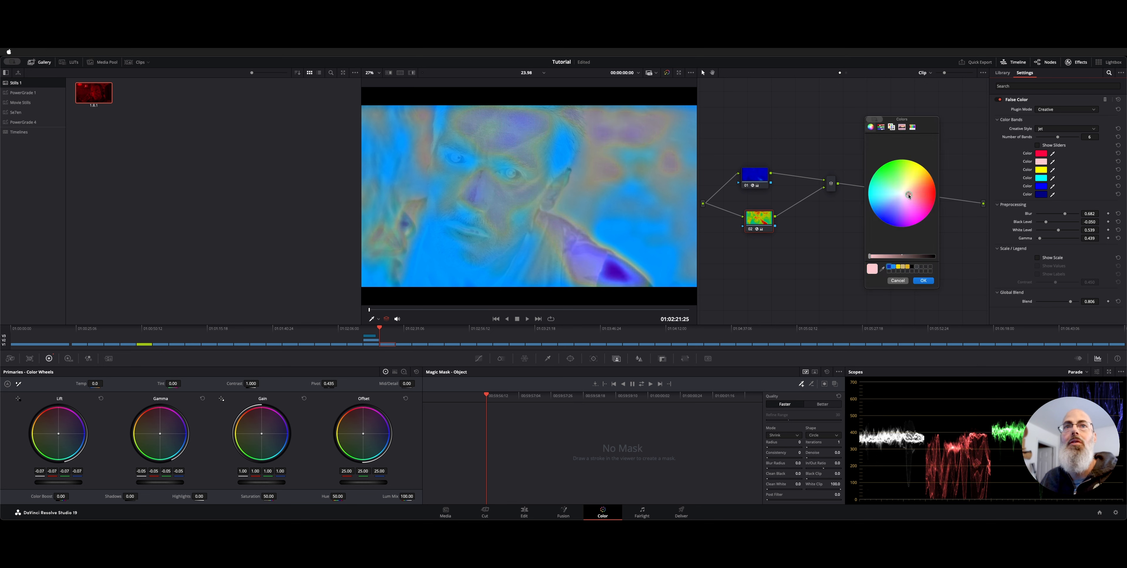
click(924, 188)
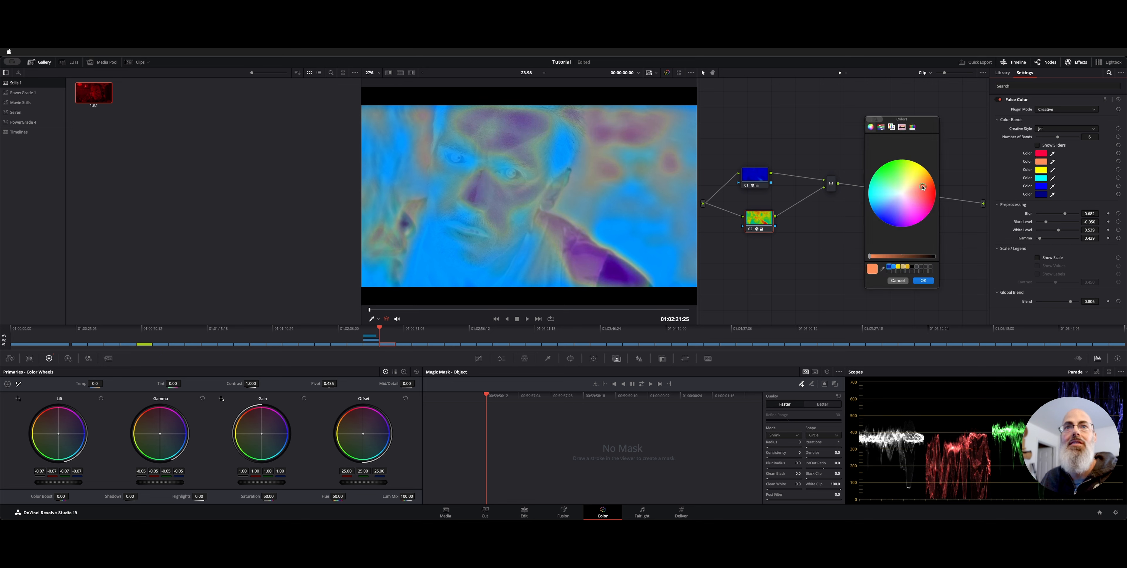
click(911, 199)
click(935, 191)
click(929, 283)
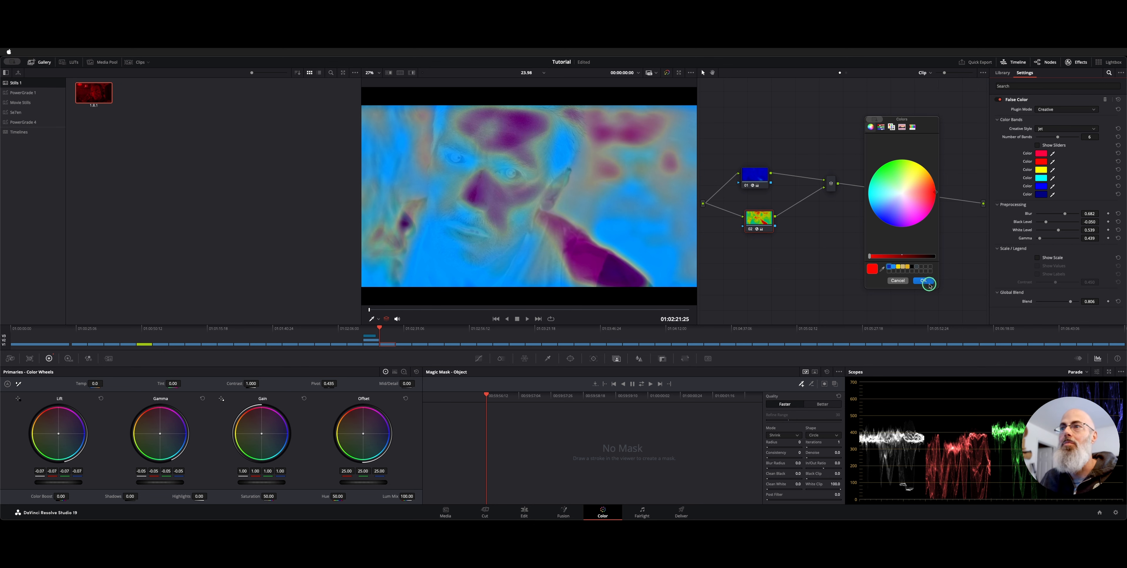
click(1012, 264)
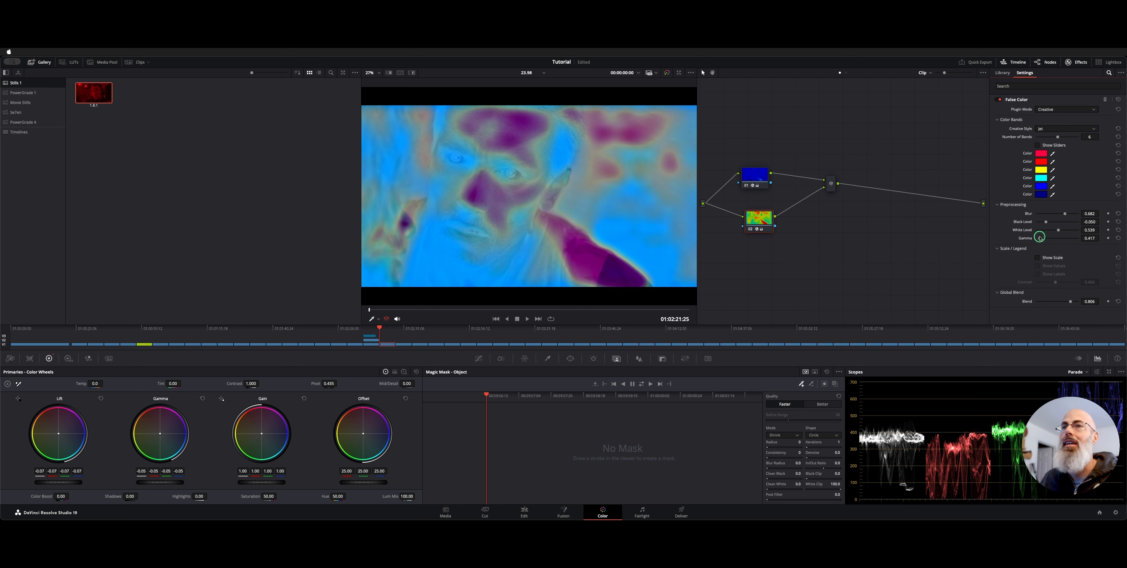
drag(1039, 238, 1040, 237)
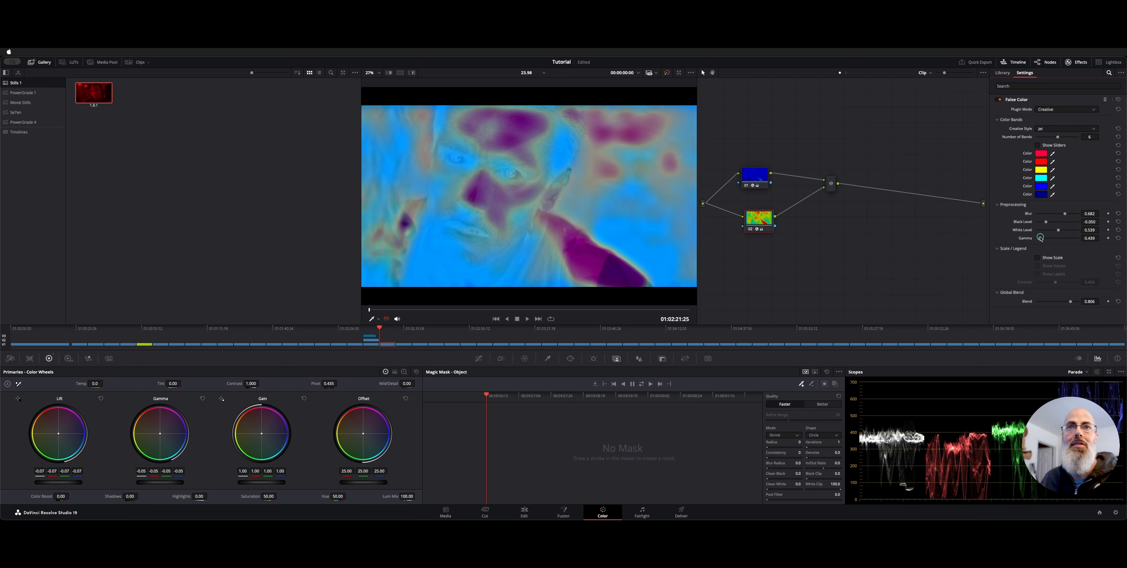